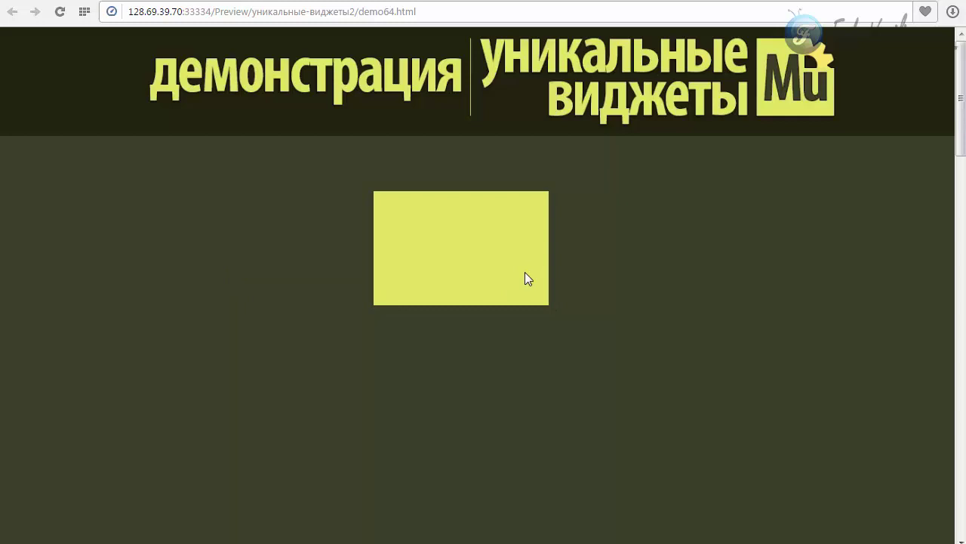
Reload the demo64 preview page in the browser to replay the rectangle's animation
{"action": "left_click", "coordinate": [59, 11]}
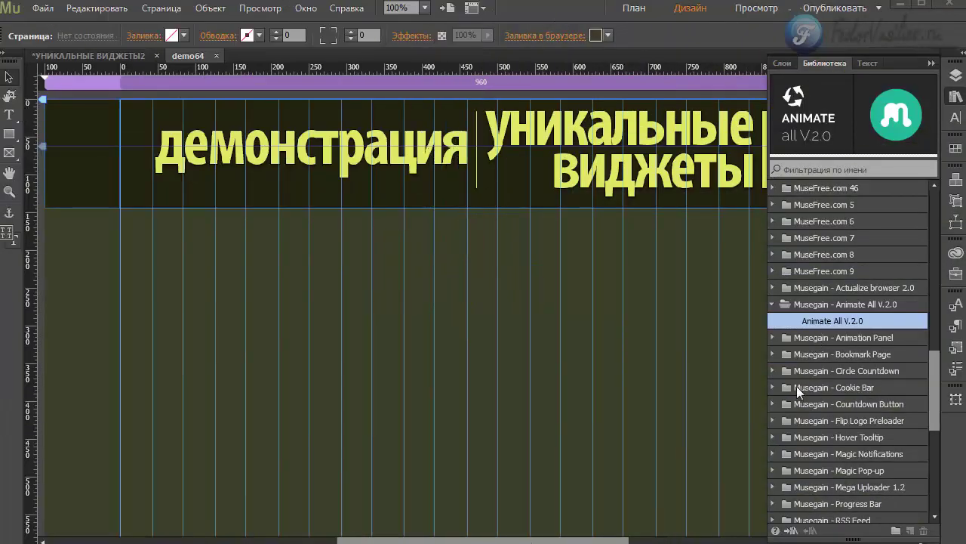
In Adobe Muse, place the Animate All V.2.0 library widget on the demo64 page, just below the header under the word "демонстрация"
{"action": "left_click_drag", "start_coordinate": [840, 322], "coordinate": [172, 220]}
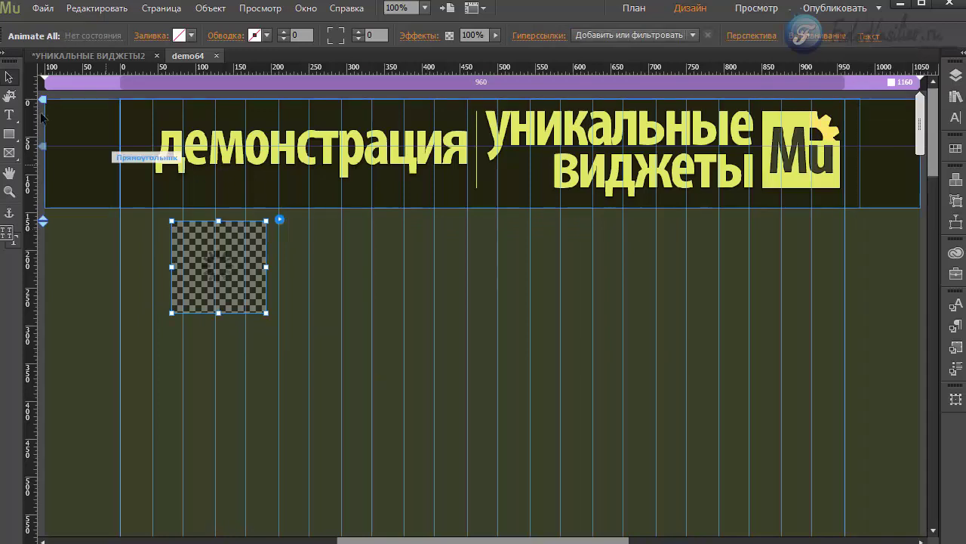
Draw a rectangle about 245 by 130 px to the right of the Animate All widget and fill it with the yellow swatch E0E05E
{"action": "left_click", "coordinate": [9, 134]}
{"action": "left_click_drag", "start_coordinate": [408, 273], "coordinate": [593, 370]}
{"action": "left_click", "coordinate": [9, 76]}
{"action": "left_click_drag", "start_coordinate": [529, 346], "coordinate": [510, 328]}
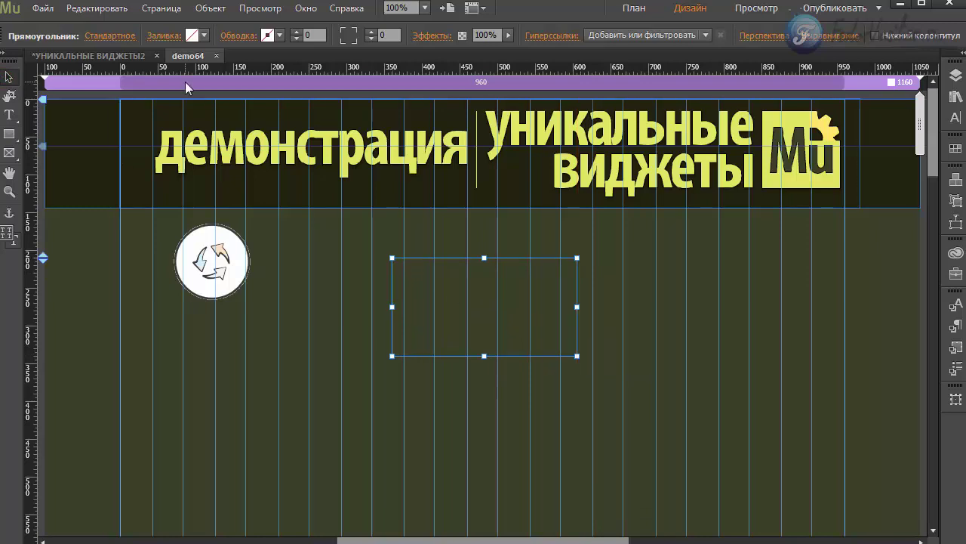
{"action": "left_click", "coordinate": [193, 35]}
{"action": "left_click", "coordinate": [432, 57]}
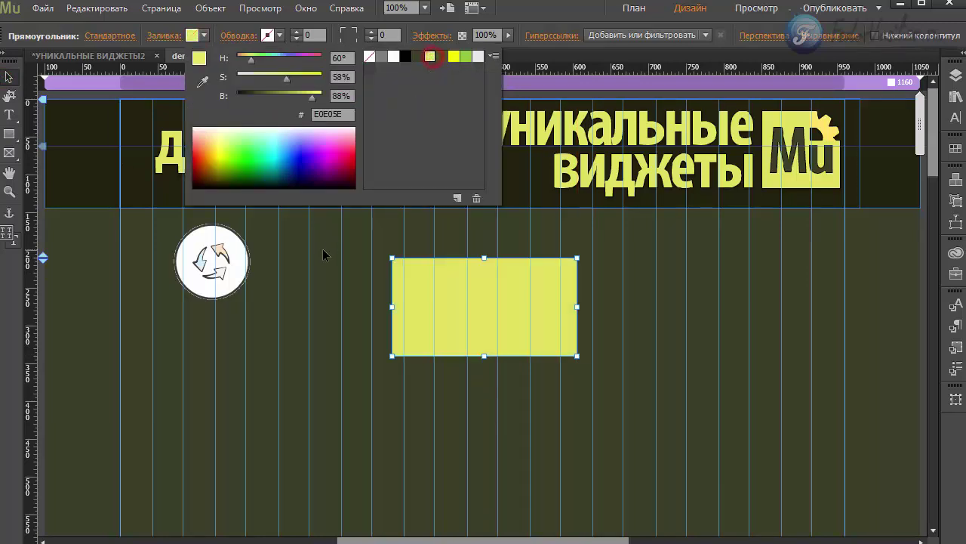
{"action": "left_click", "coordinate": [324, 252]}
Copy the Element class text animate1 from the Animate All widget's parameters
{"action": "left_click", "coordinate": [227, 254]}
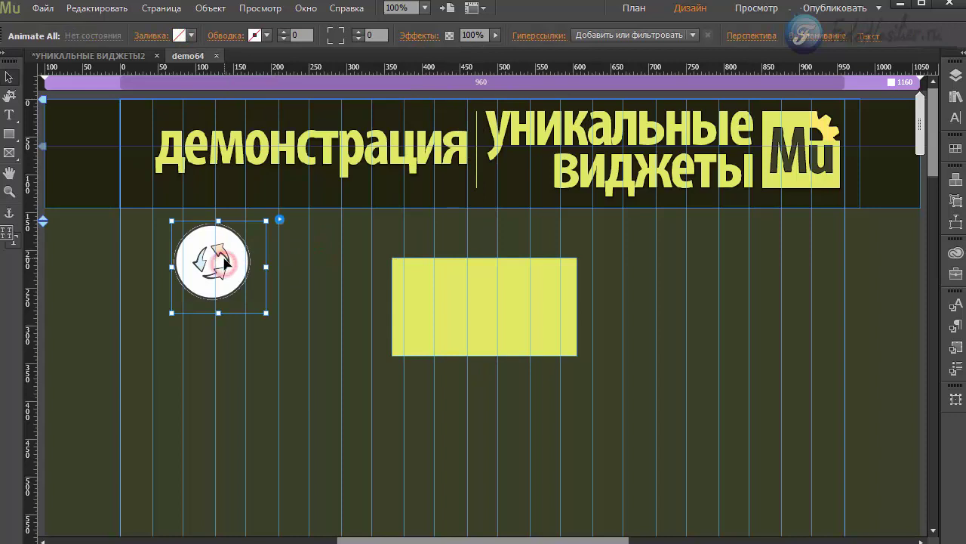
{"action": "left_click", "coordinate": [482, 314]}
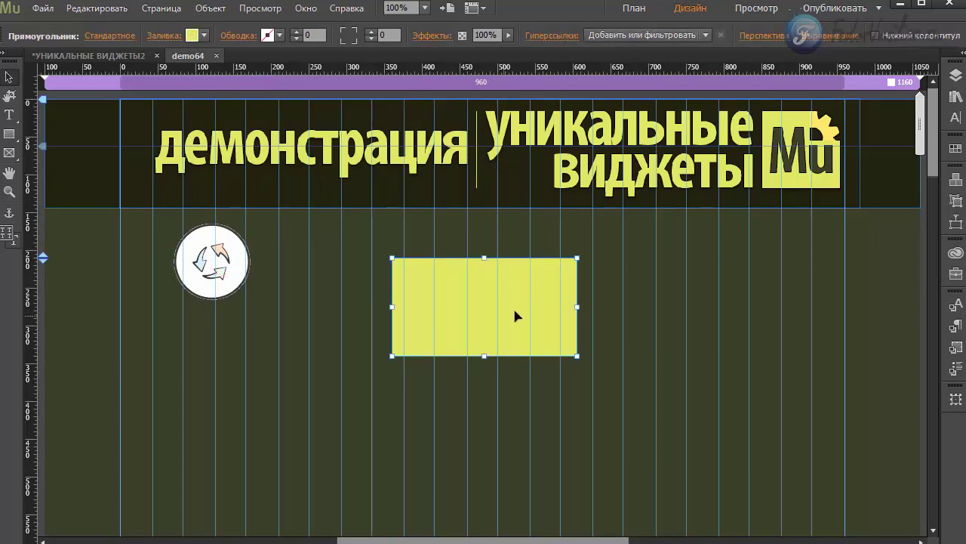
{"action": "left_click", "coordinate": [219, 255]}
{"action": "left_click", "coordinate": [280, 220]}
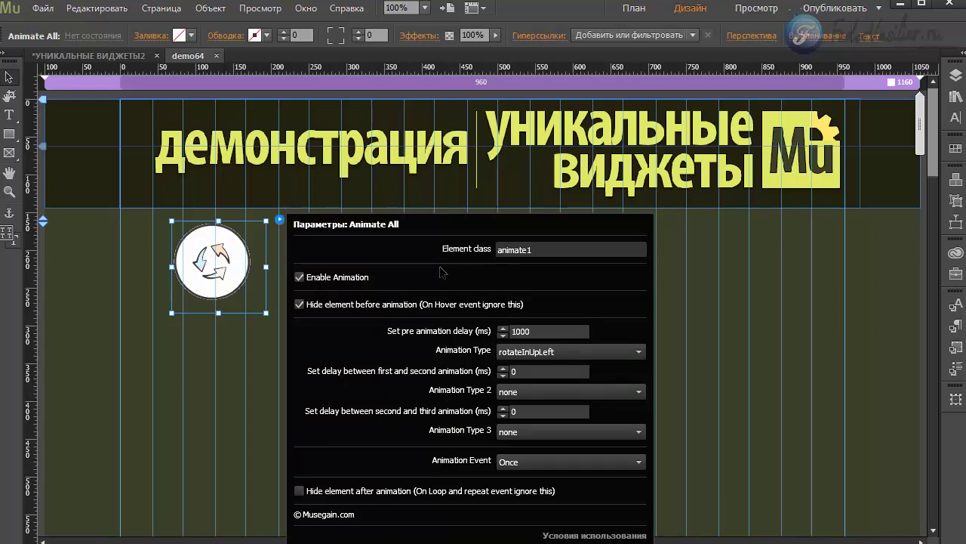
{"action": "left_click", "coordinate": [513, 251]}
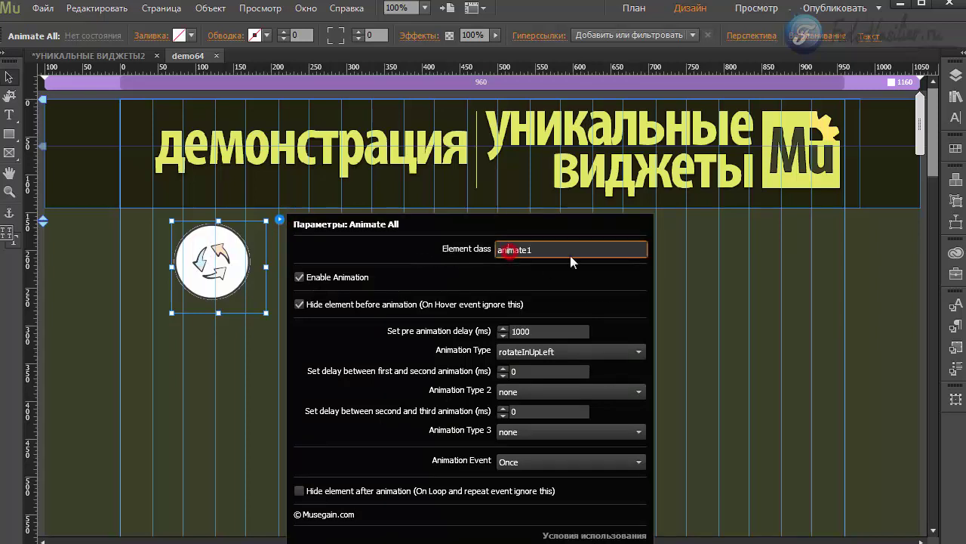
{"action": "double_click", "coordinate": [513, 250]}
{"action": "key", "text": "ctrl+c"}
{"action": "right_click", "coordinate": [513, 254]}
{"action": "left_click", "coordinate": [557, 277]}
{"action": "left_click", "coordinate": [362, 425]}
Nudge the yellow rectangle slightly up and left and give it a new graphic style named animate3
{"action": "left_click", "coordinate": [519, 317]}
{"action": "left_click_drag", "start_coordinate": [486, 300], "coordinate": [482, 291]}
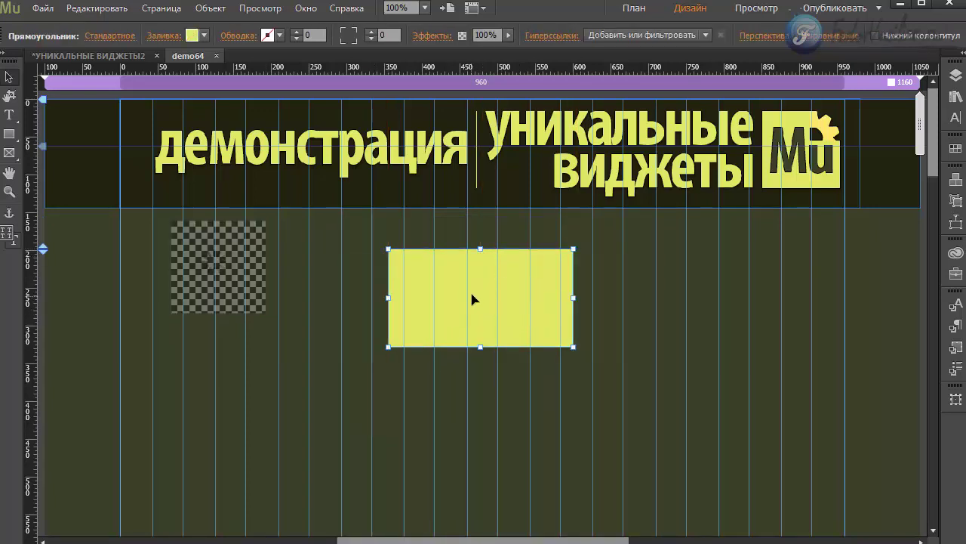
{"action": "left_click", "coordinate": [957, 347]}
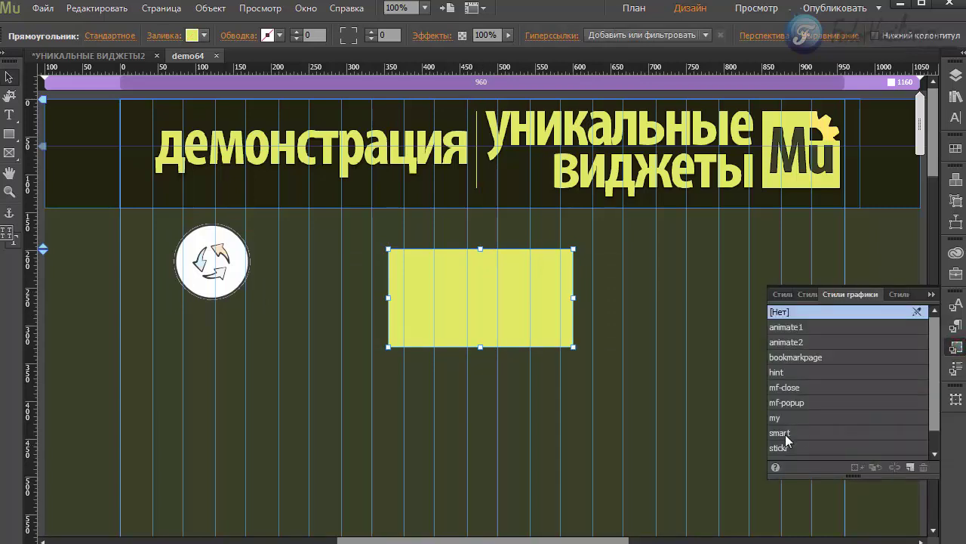
{"action": "left_click", "coordinate": [909, 467]}
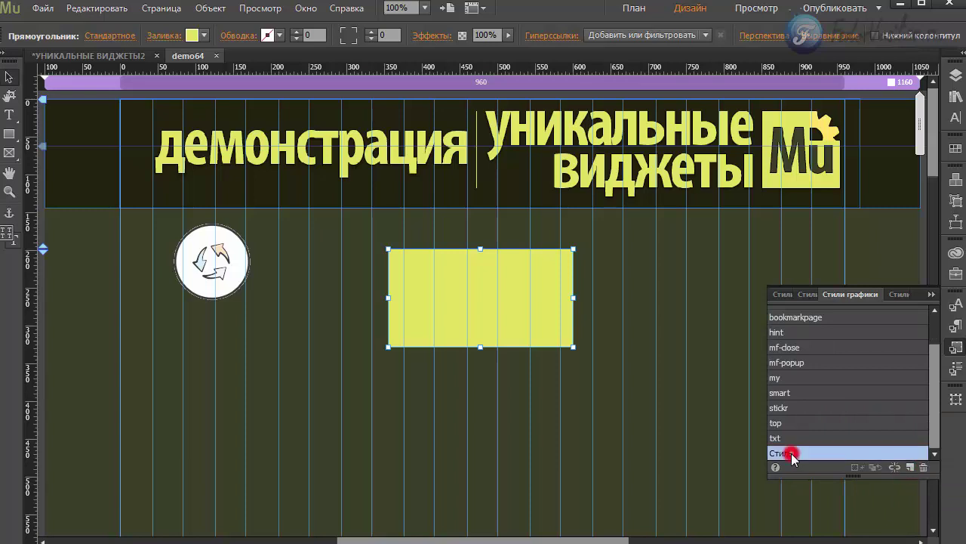
{"action": "double_click", "coordinate": [785, 453]}
{"action": "right_click", "coordinate": [281, 272]}
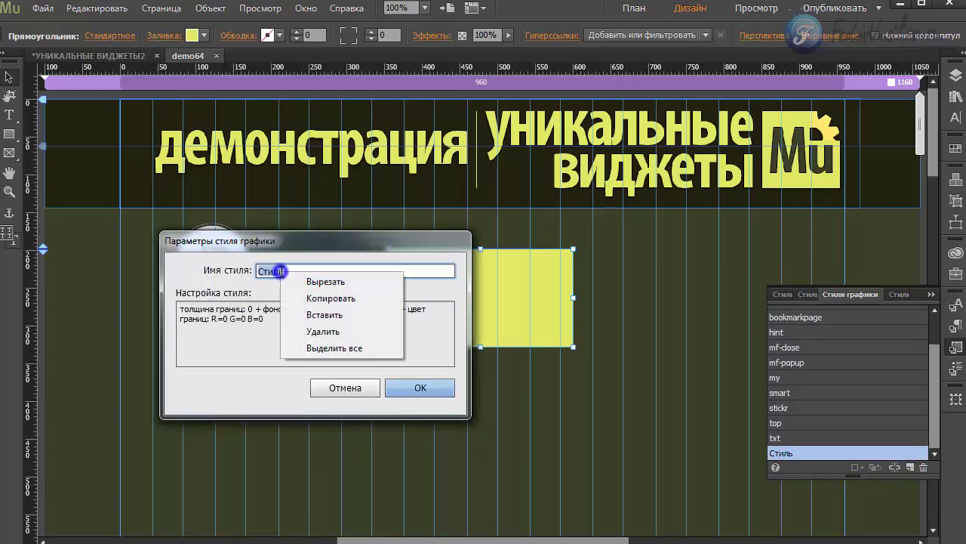
{"action": "left_click", "coordinate": [319, 313]}
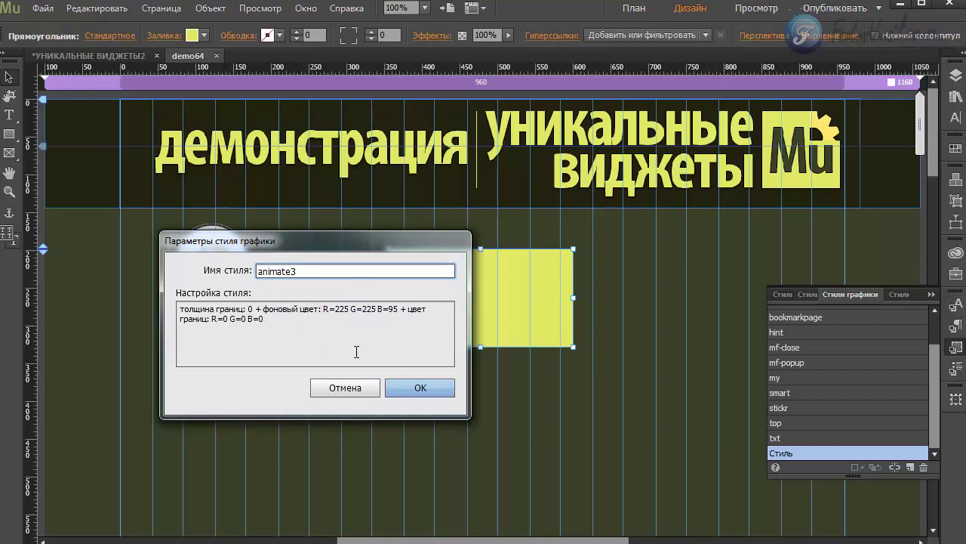
{"action": "left_click", "coordinate": [396, 388]}
{"action": "left_click", "coordinate": [931, 294]}
Set the Animate All widget's Element class to animate3
{"action": "left_click_drag", "start_coordinate": [157, 265], "coordinate": [281, 224]}
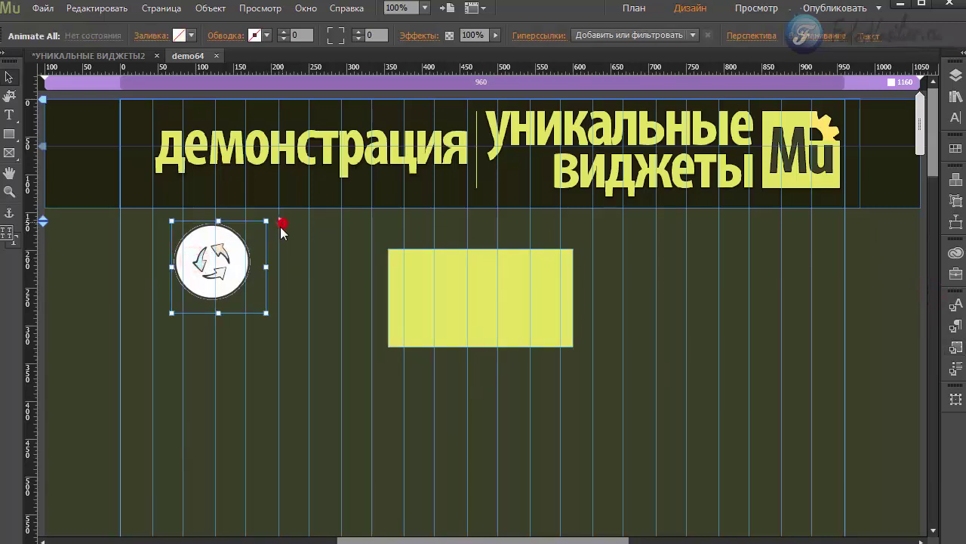
{"action": "left_click", "coordinate": [280, 223]}
{"action": "left_click", "coordinate": [546, 254]}
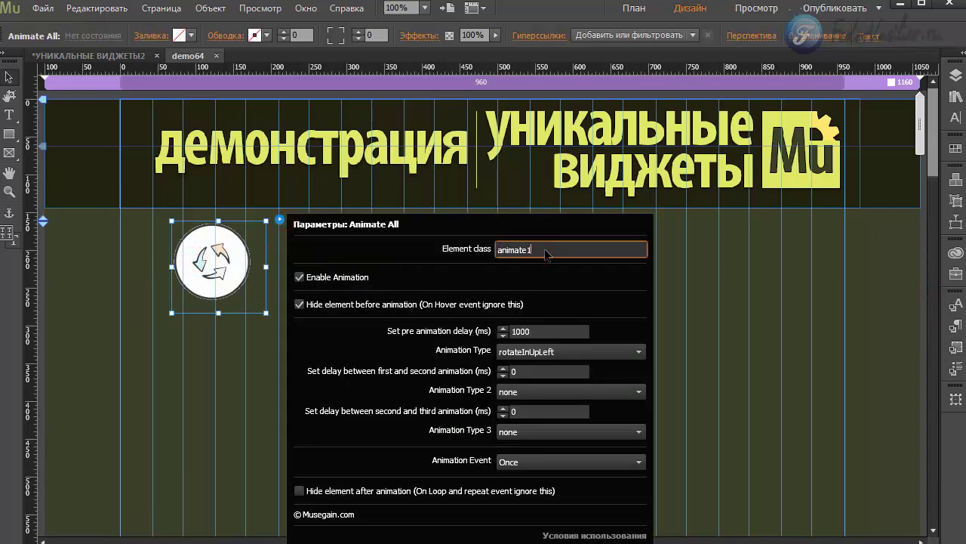
{"action": "type", "text": "3"}
{"action": "key", "text": "Return"}
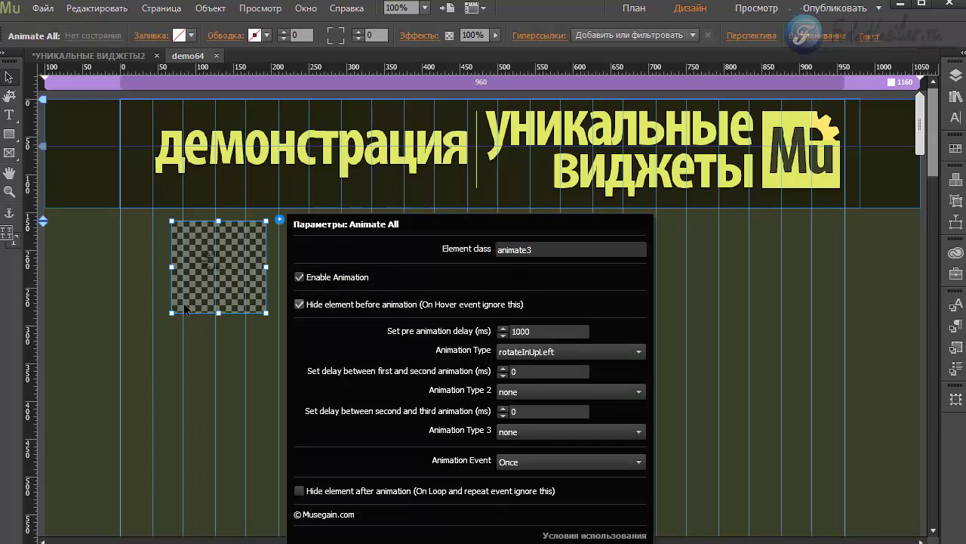
{"action": "left_click", "coordinate": [181, 278]}
Review the Animate All widget's Element class, Enable Animation and pre-animation delay settings
{"action": "left_click", "coordinate": [486, 328]}
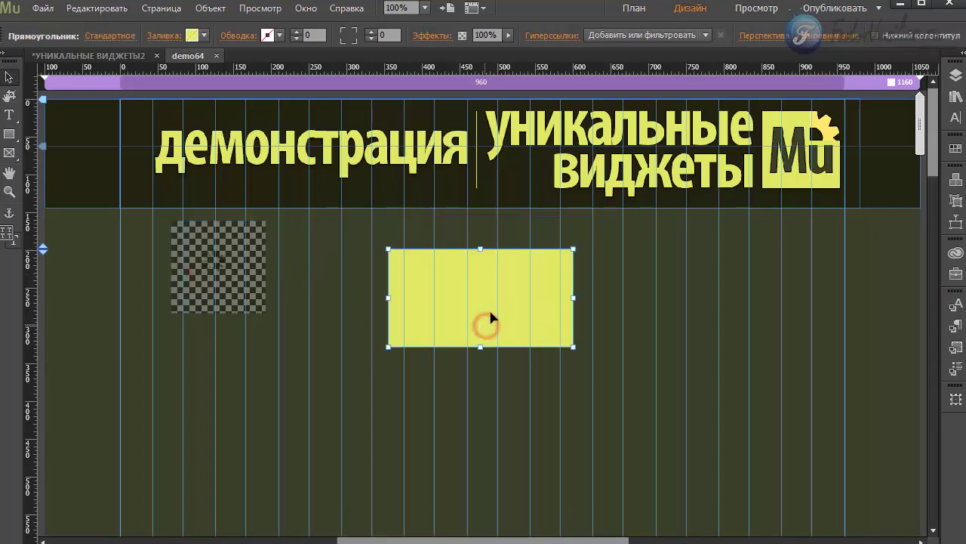
{"action": "left_click", "coordinate": [202, 249]}
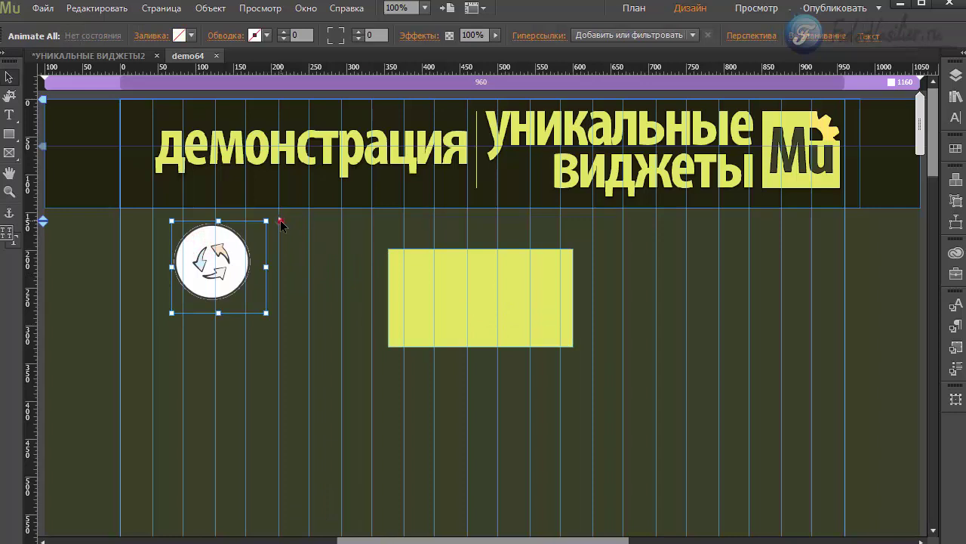
{"action": "left_click", "coordinate": [280, 220]}
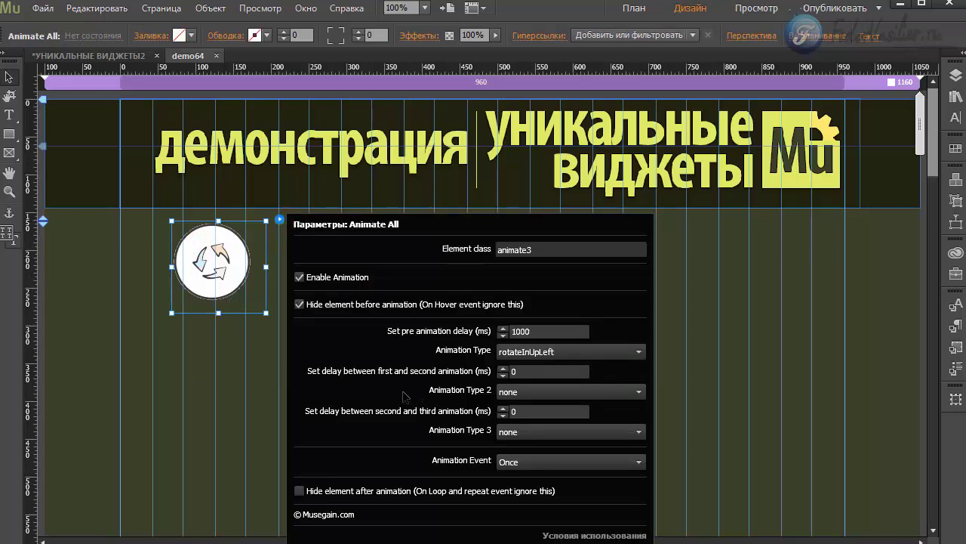
{"action": "left_click", "coordinate": [209, 281]}
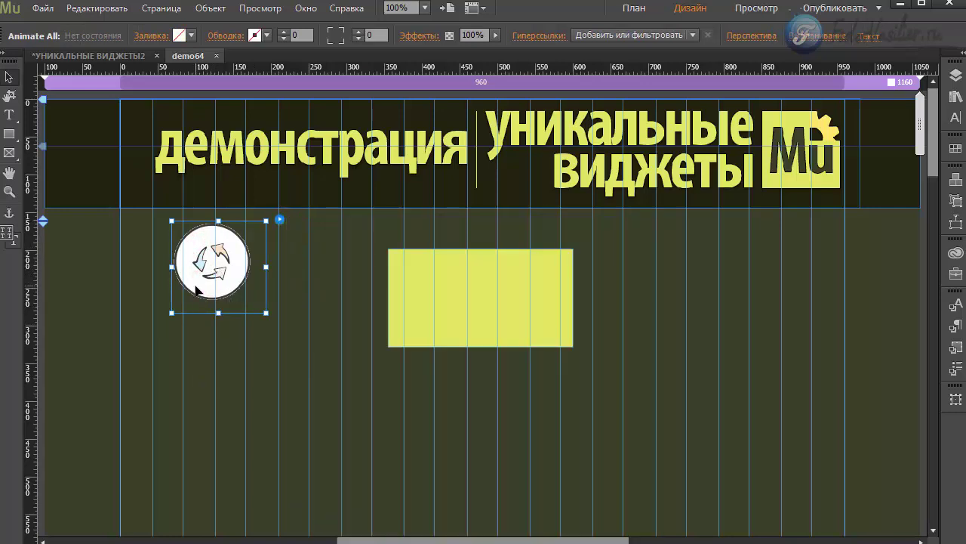
{"action": "left_click", "coordinate": [281, 222]}
{"action": "left_click", "coordinate": [527, 249]}
{"action": "double_click", "coordinate": [528, 250]}
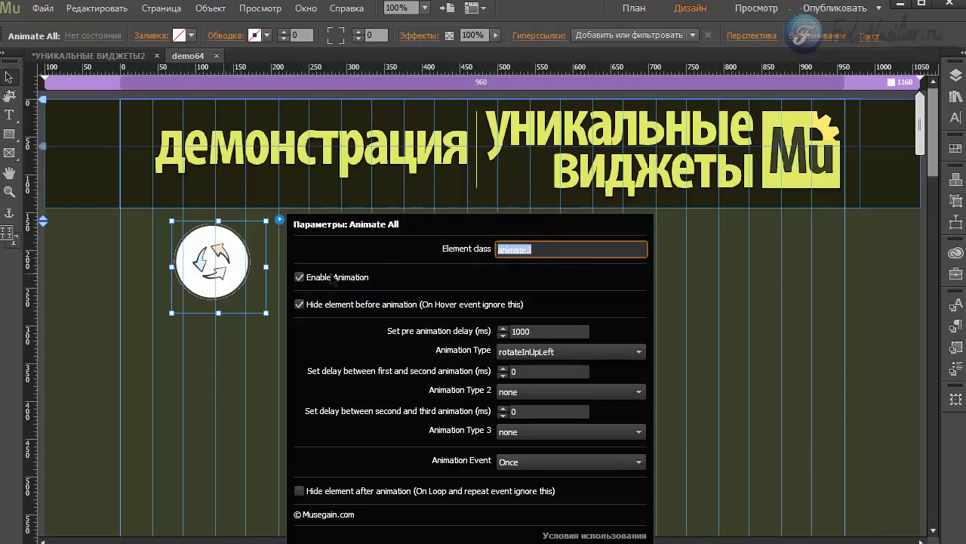
{"action": "left_click", "coordinate": [299, 278]}
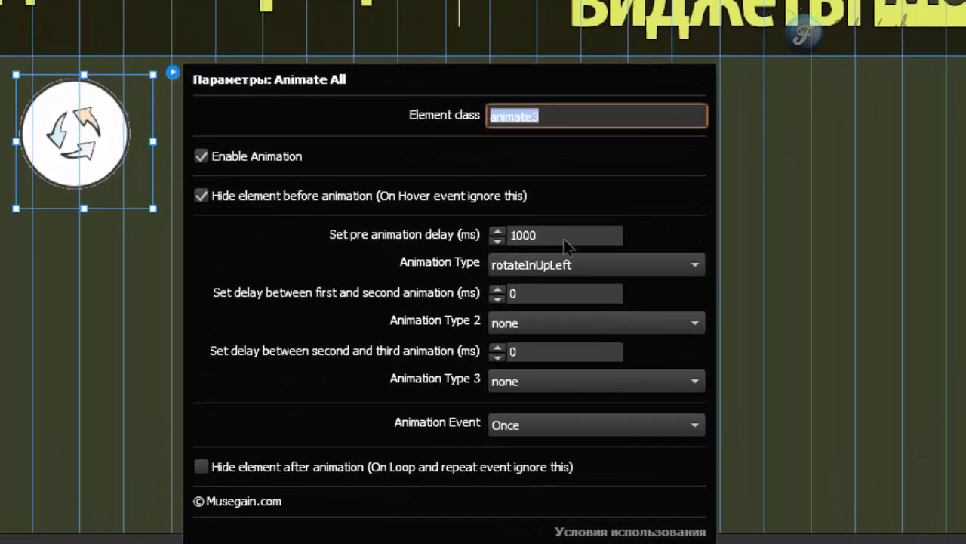
{"action": "left_click", "coordinate": [551, 334]}
{"action": "left_click", "coordinate": [557, 235]}
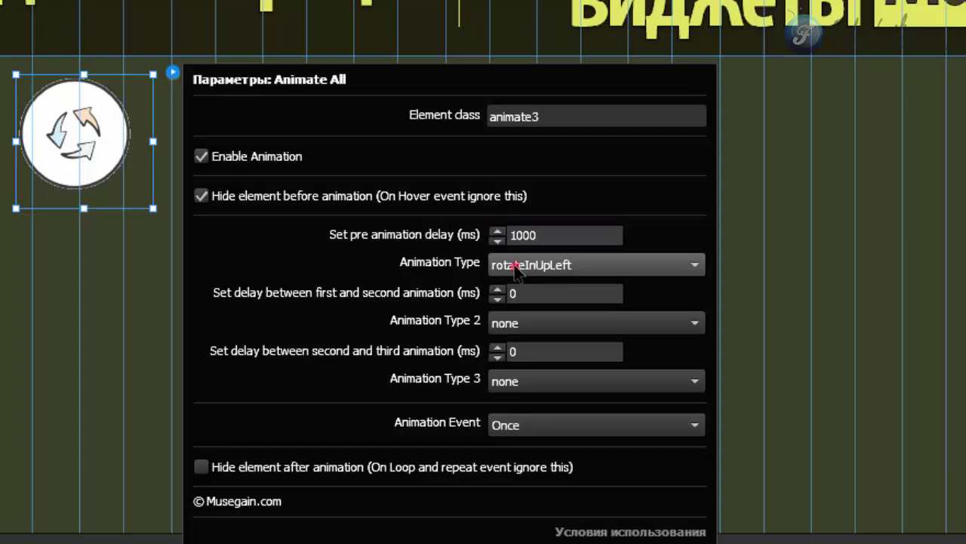
Set the Animate All widget's first Animation Type to tada and close its parameters
{"action": "left_click", "coordinate": [517, 271]}
{"action": "left_click_drag", "start_coordinate": [699, 193], "coordinate": [672, 174]}
{"action": "scroll", "coordinate": [668, 174], "scroll_direction": "down", "scroll_amount": 3}
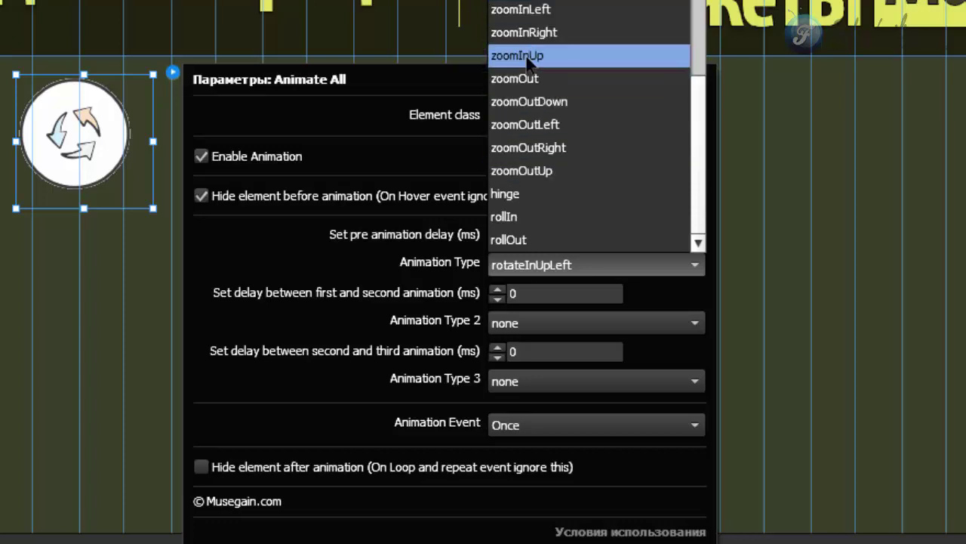
{"action": "scroll", "coordinate": [588, 46], "scroll_direction": "up", "scroll_amount": 10}
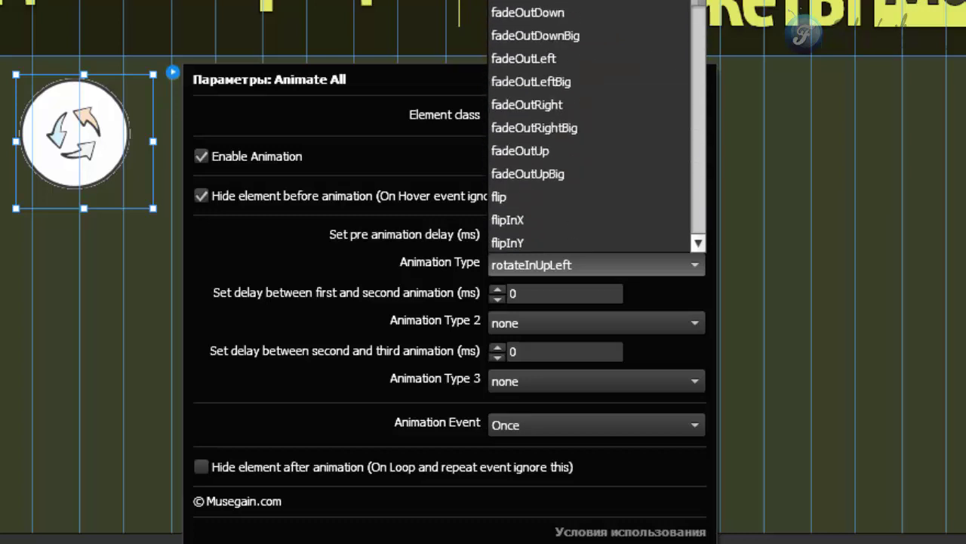
{"action": "scroll", "coordinate": [589, 121], "scroll_direction": "up", "scroll_amount": 4}
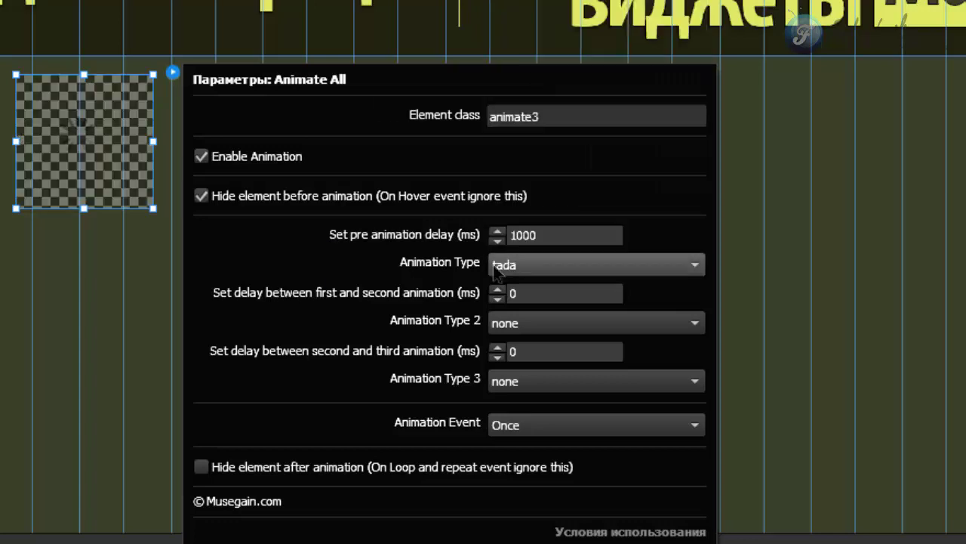
{"action": "double_click", "coordinate": [554, 238]}
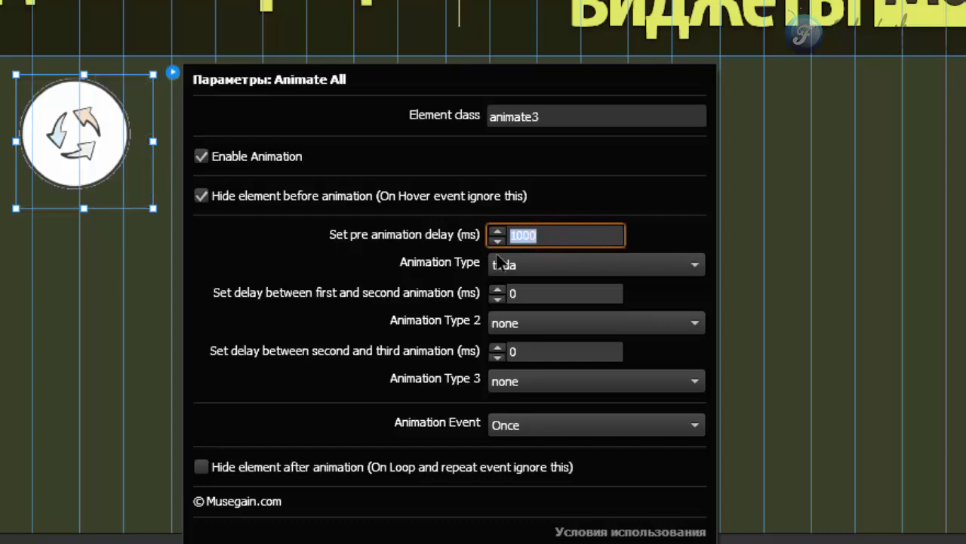
{"action": "left_click", "coordinate": [167, 302]}
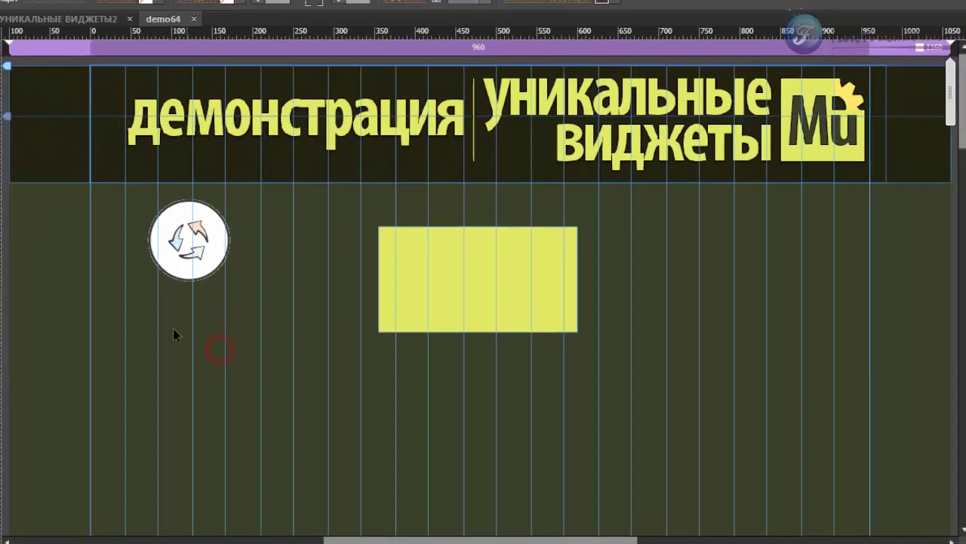
Preview the demo64 page in the browser and reload it to replay the animation
{"action": "left_click", "coordinate": [43, 8]}
{"action": "left_click", "coordinate": [157, 265]}
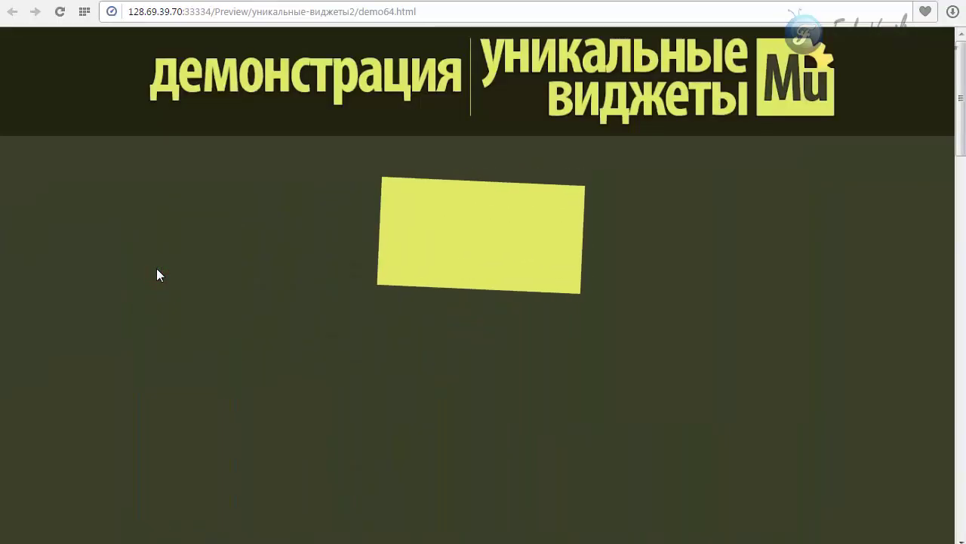
{"action": "left_click", "coordinate": [64, 12]}
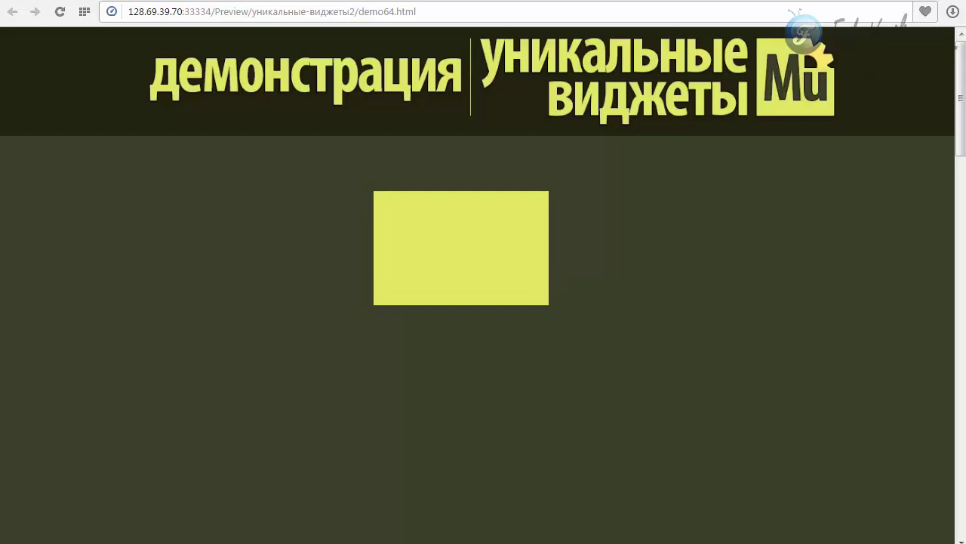
In Adobe Muse, turn off Enable Animation in the Animate All widget to preview the page without it, and turn it back on
{"action": "key", "text": "alt+Tab"}
{"action": "left_click", "coordinate": [212, 261]}
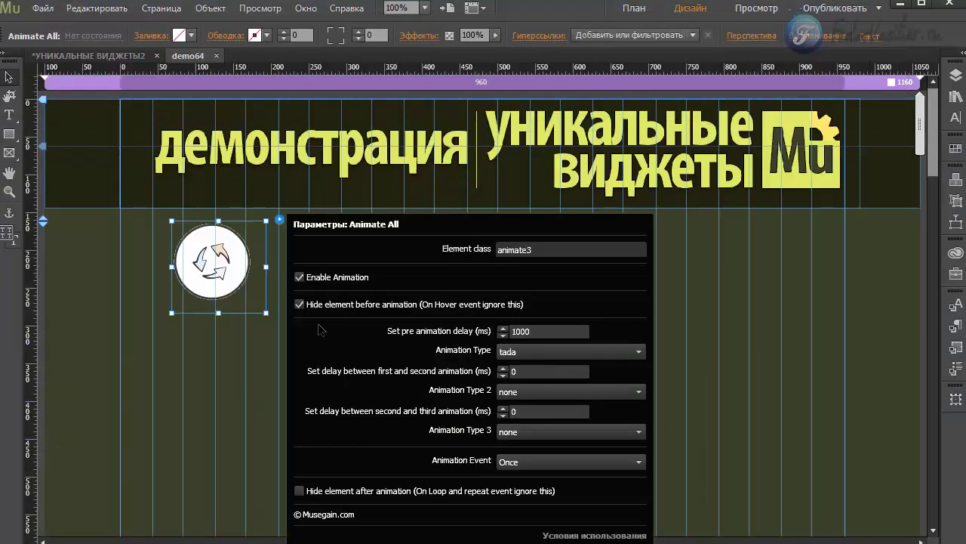
{"action": "left_click", "coordinate": [299, 278]}
{"action": "left_click", "coordinate": [233, 355]}
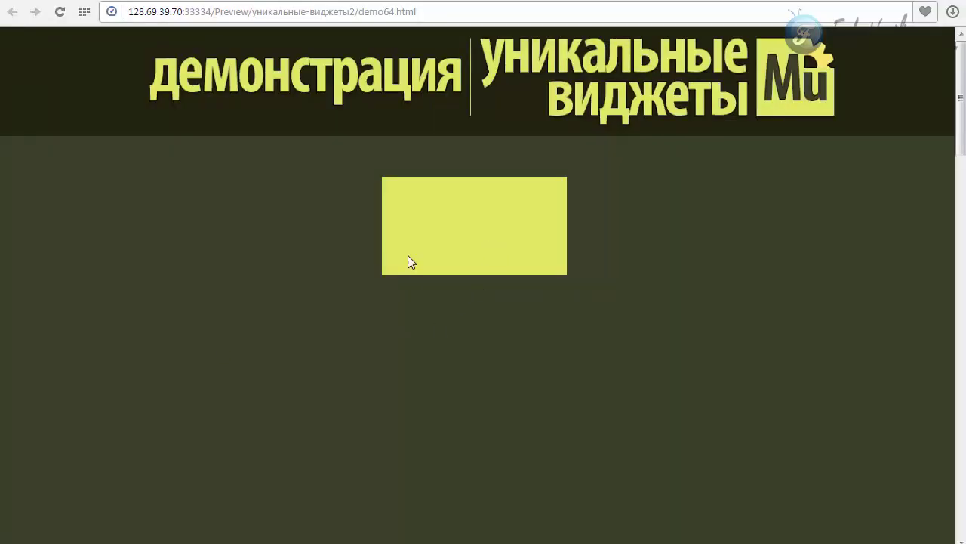
{"action": "left_click", "coordinate": [60, 11]}
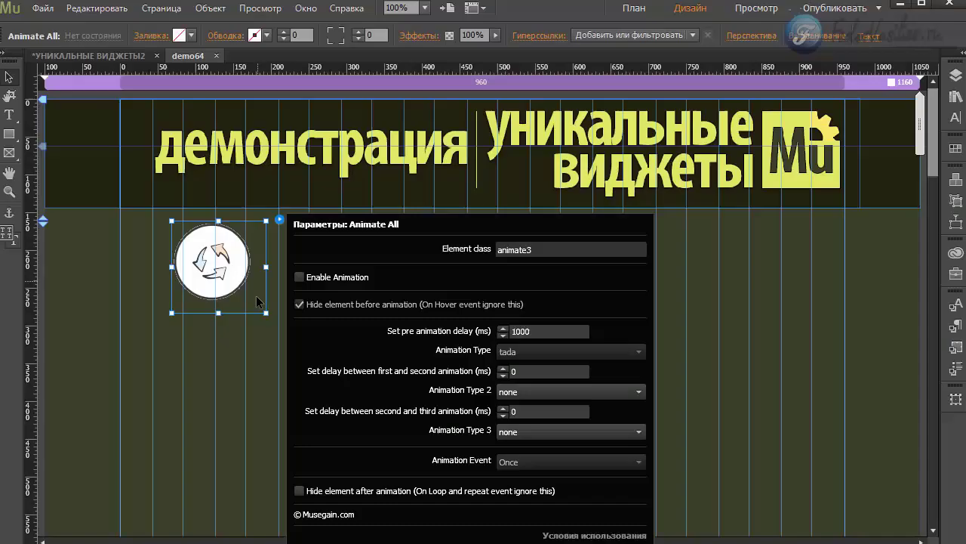
{"action": "left_click", "coordinate": [299, 277]}
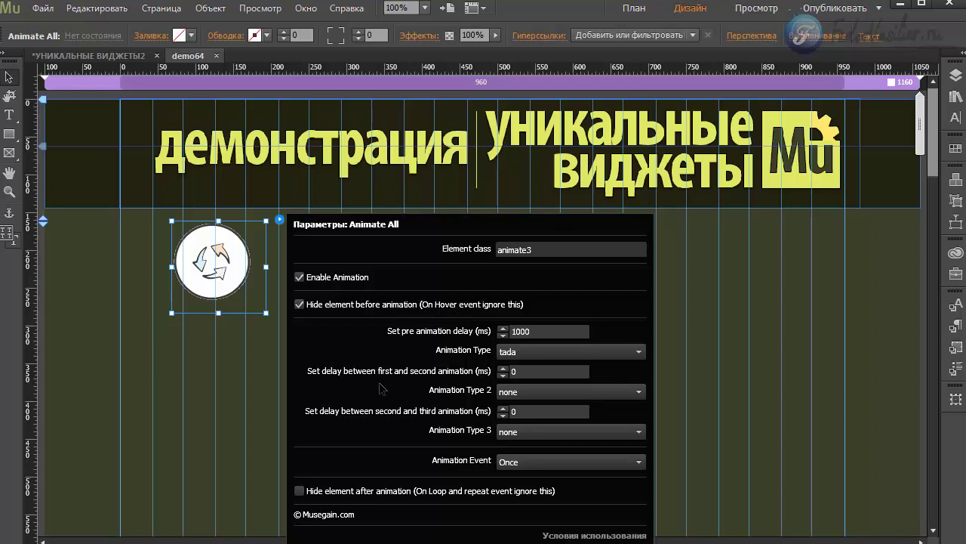
Review the Animate All widget's Animation Event options, and turn Hide element before animation off and back on
{"action": "left_click", "coordinate": [510, 462]}
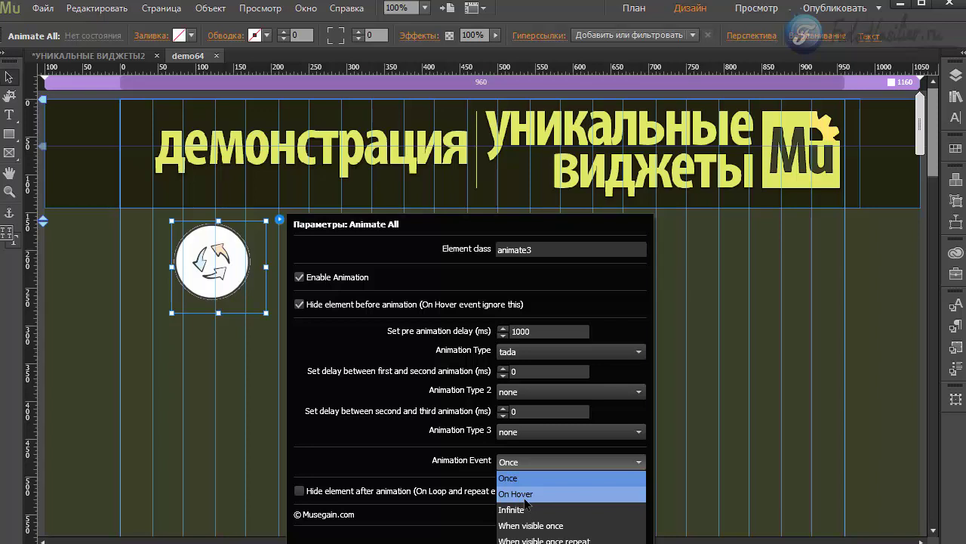
{"action": "left_click", "coordinate": [304, 333]}
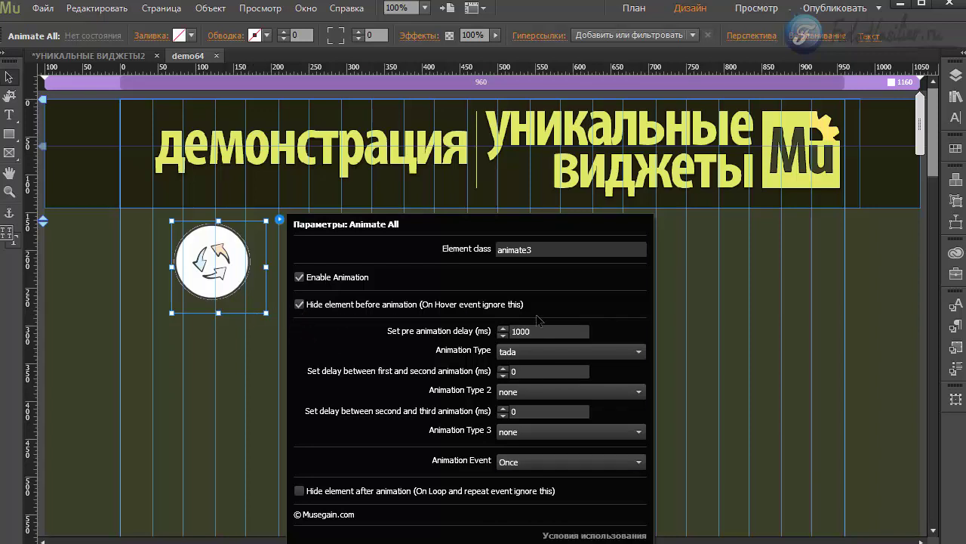
{"action": "left_click", "coordinate": [300, 305]}
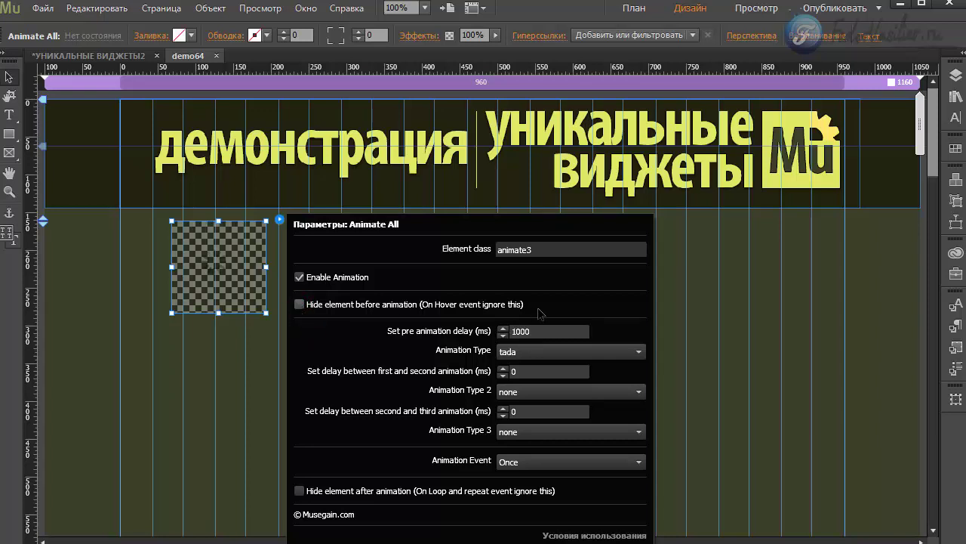
{"action": "left_click", "coordinate": [300, 305]}
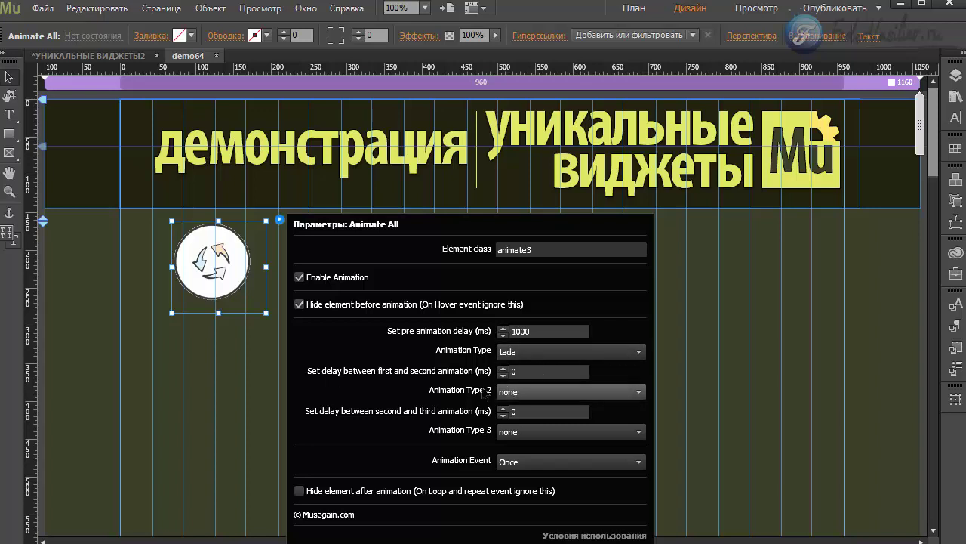
Set the delay between first and second animation to 1100 ms and choose bounce as Animation Type 2
{"action": "left_click", "coordinate": [528, 371]}
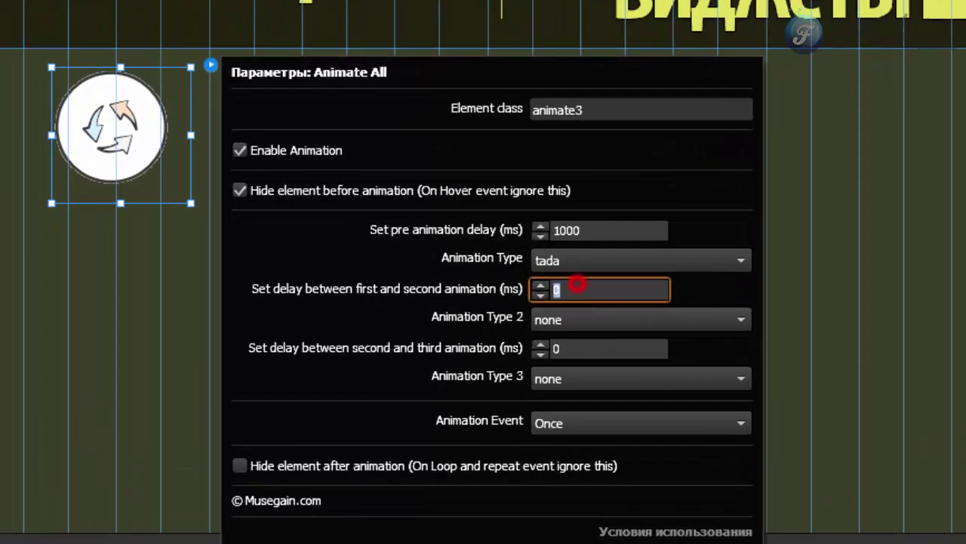
{"action": "left_click", "coordinate": [600, 231]}
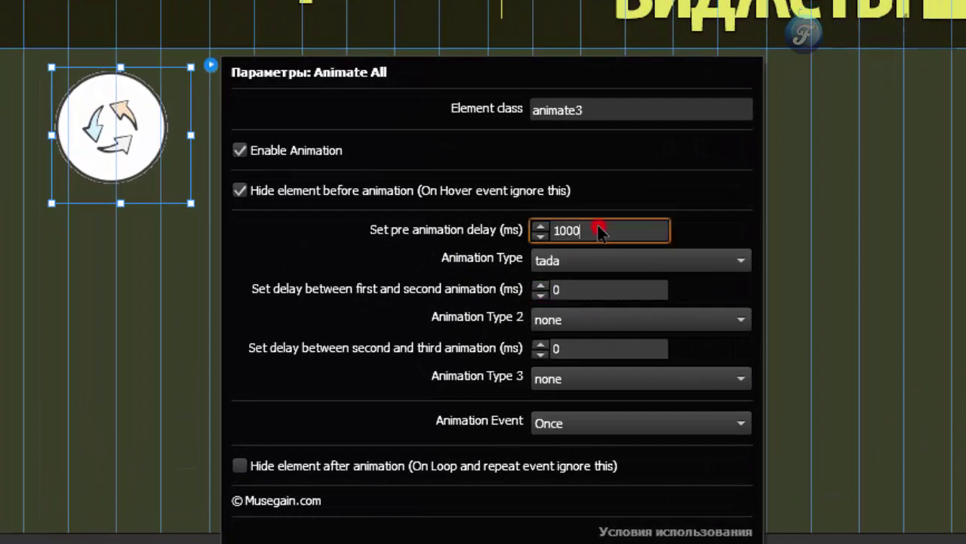
{"action": "left_click", "coordinate": [570, 296]}
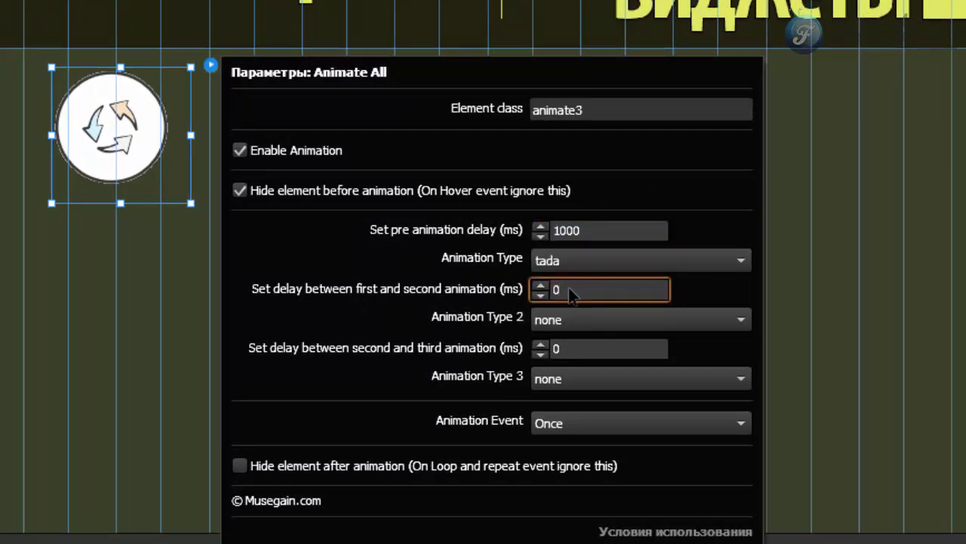
{"action": "left_click", "coordinate": [598, 232]}
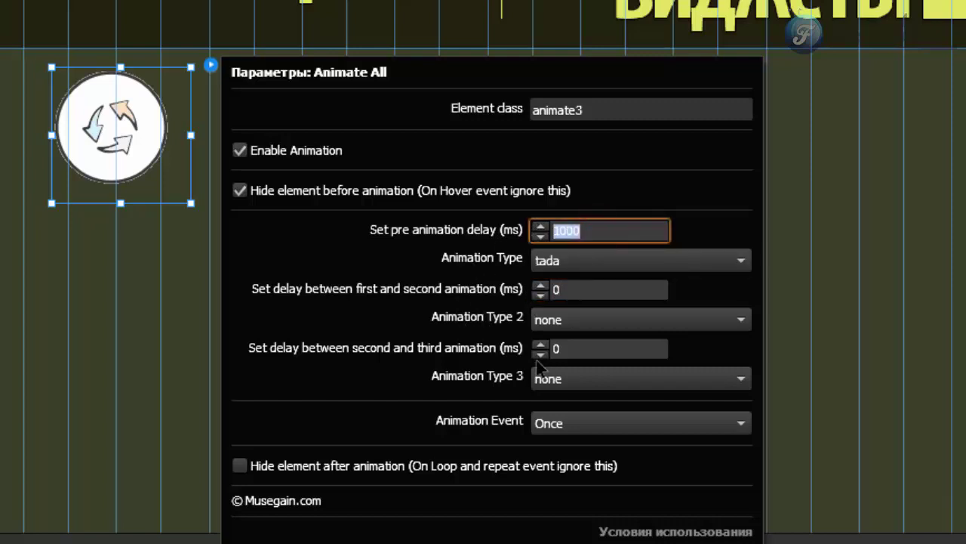
{"action": "left_click", "coordinate": [576, 293]}
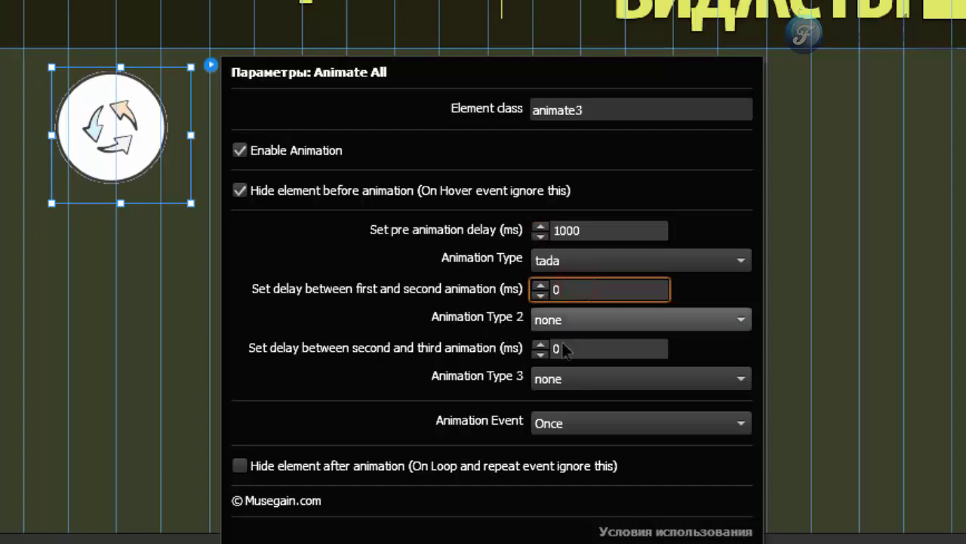
{"action": "double_click", "coordinate": [579, 290]}
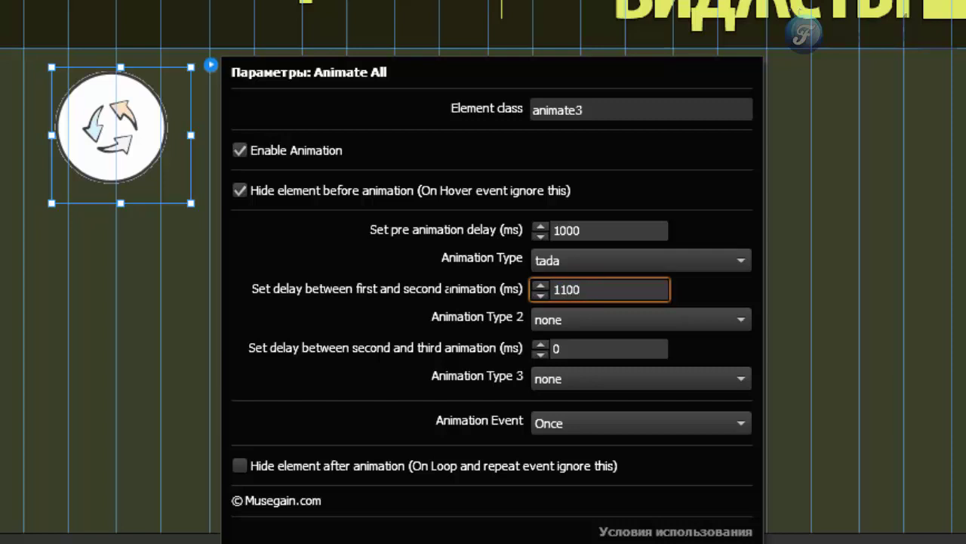
{"action": "left_click", "coordinate": [570, 320]}
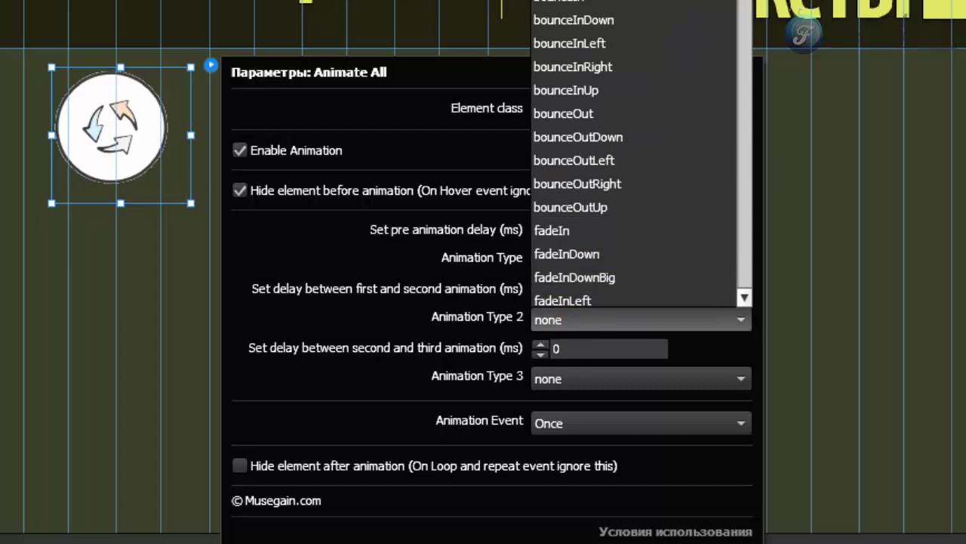
{"action": "left_click", "coordinate": [559, 1]}
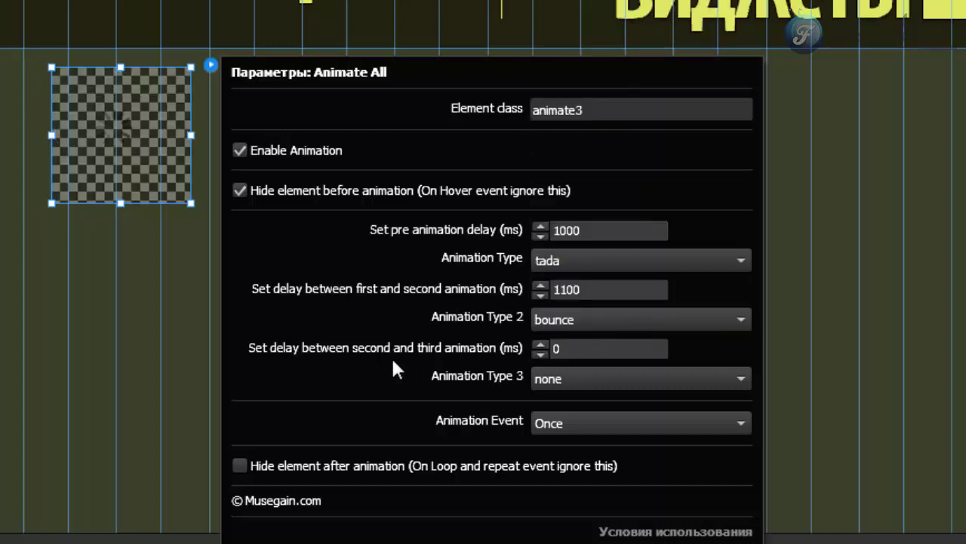
Set the delay between second and third animation to 1200 ms and choose swing as Animation Type 3
{"action": "left_click", "coordinate": [578, 350]}
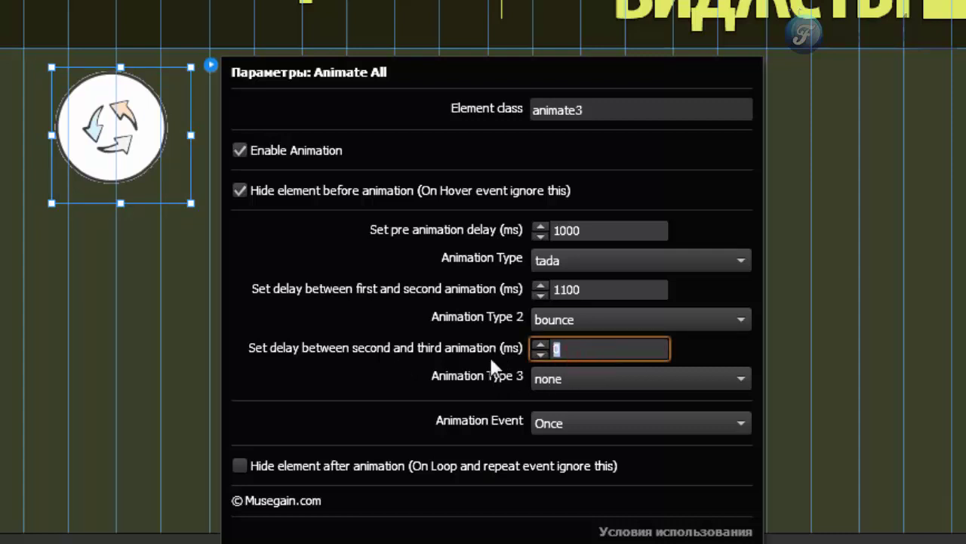
{"action": "type", "text": "1200"}
{"action": "key", "text": "Return"}
{"action": "left_click", "coordinate": [545, 379]}
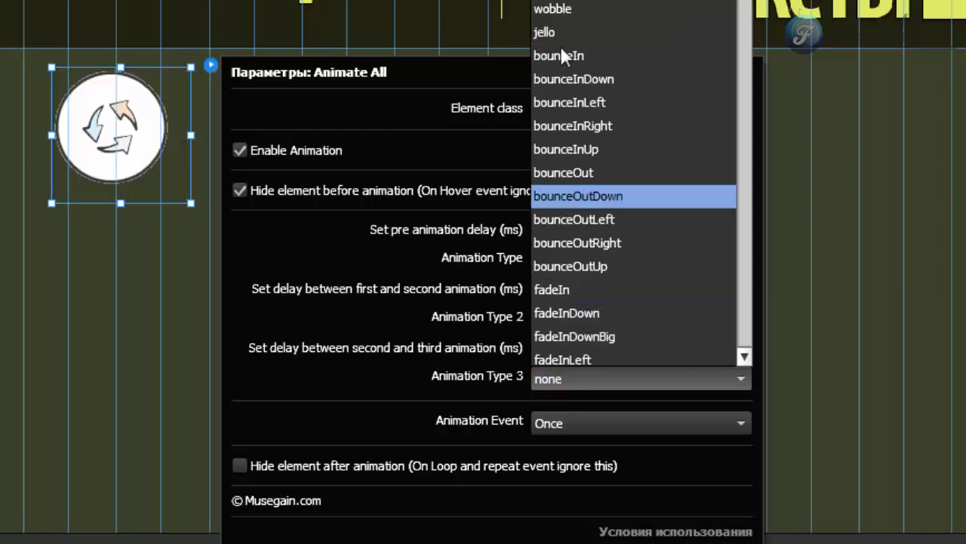
{"action": "left_click", "coordinate": [558, 9]}
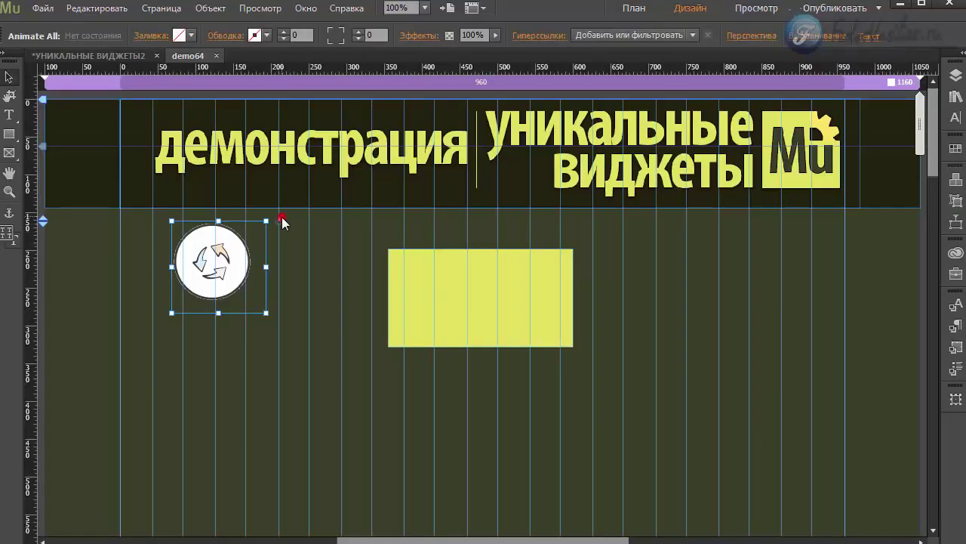
Reopen the Animate All widget's parameters and set Animation Event to On Hover
{"action": "left_click", "coordinate": [279, 219]}
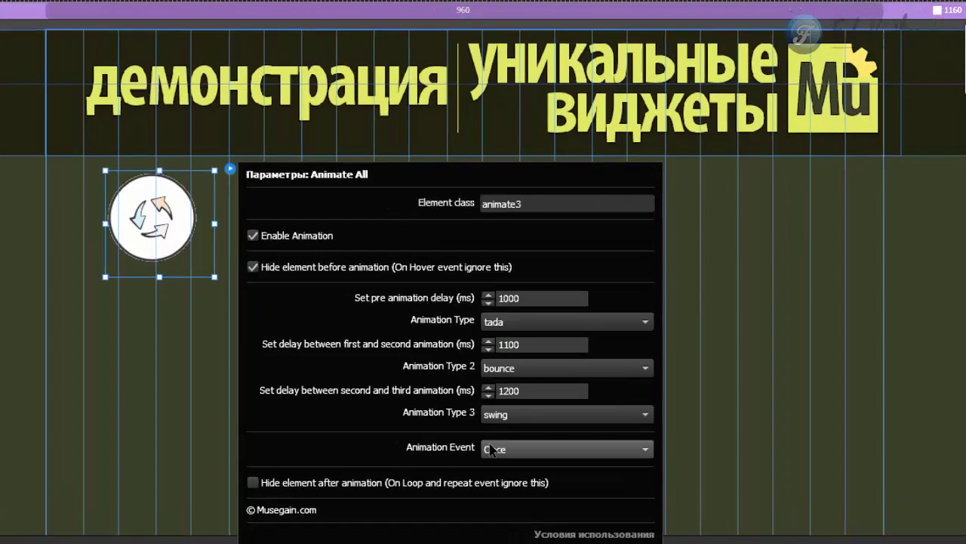
{"action": "left_click", "coordinate": [520, 462]}
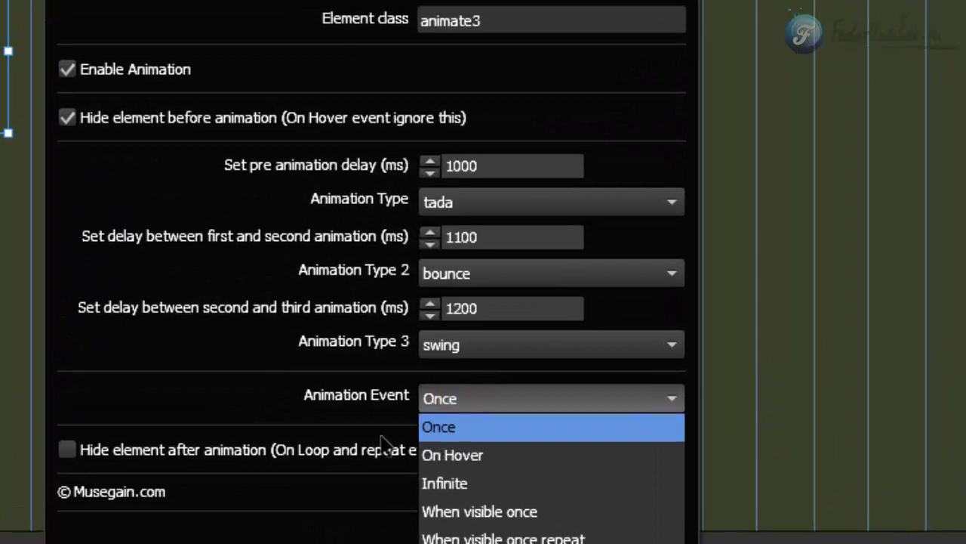
{"action": "left_click", "coordinate": [434, 399]}
{"action": "left_click", "coordinate": [449, 400]}
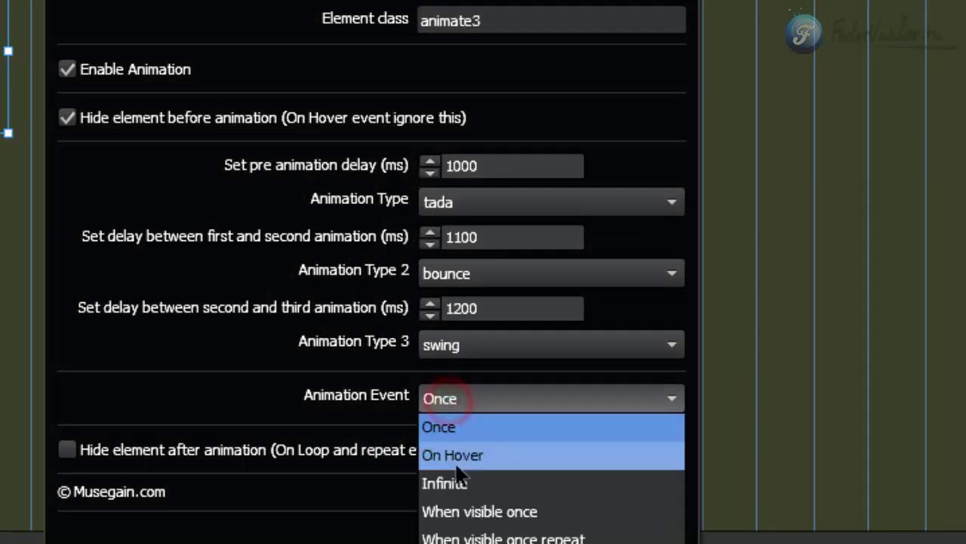
{"action": "left_click", "coordinate": [447, 452]}
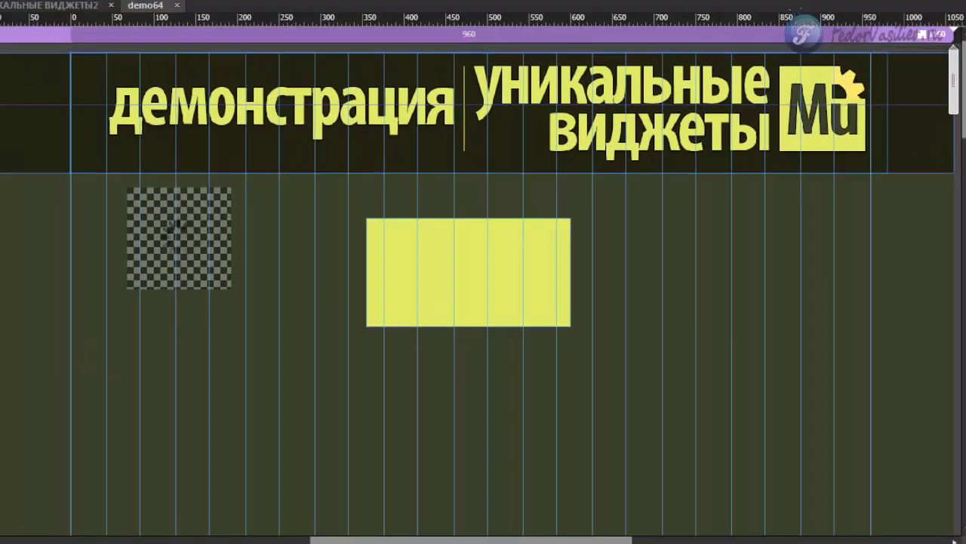
Preview the demo64 page in the browser and try the hover animation on the yellow rectangle
{"action": "left_click", "coordinate": [43, 7]}
{"action": "left_click", "coordinate": [81, 266]}
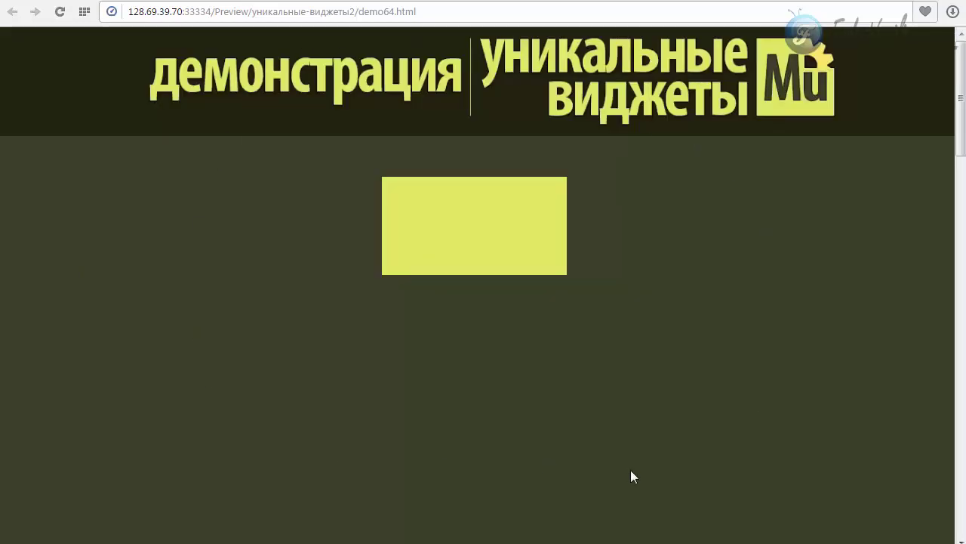
{"action": "left_click", "coordinate": [444, 227]}
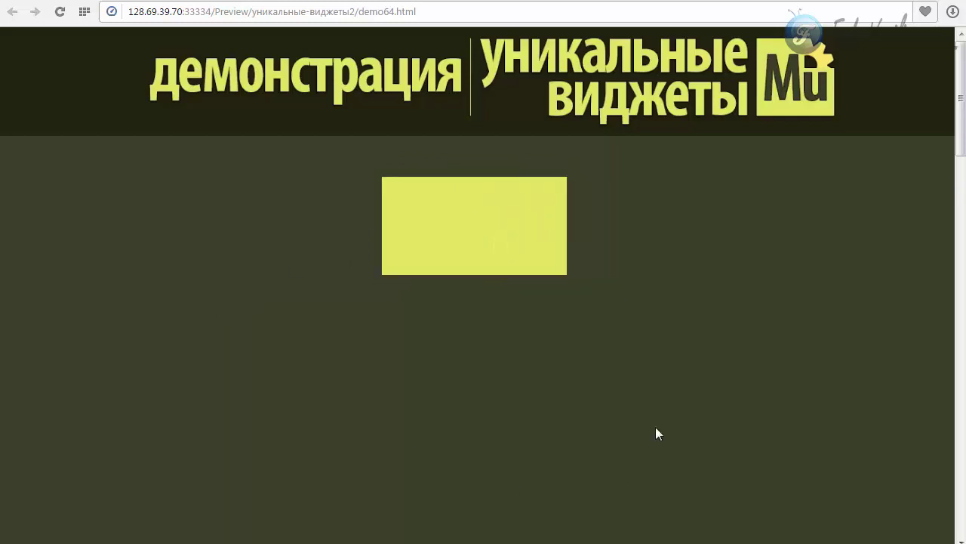
In Adobe Muse, reopen the Animate All widget's parameters and set Animation Event to Infinite
{"action": "key", "text": "alt+Tab"}
{"action": "left_click", "coordinate": [219, 257]}
{"action": "left_click", "coordinate": [278, 220]}
{"action": "left_click", "coordinate": [545, 466]}
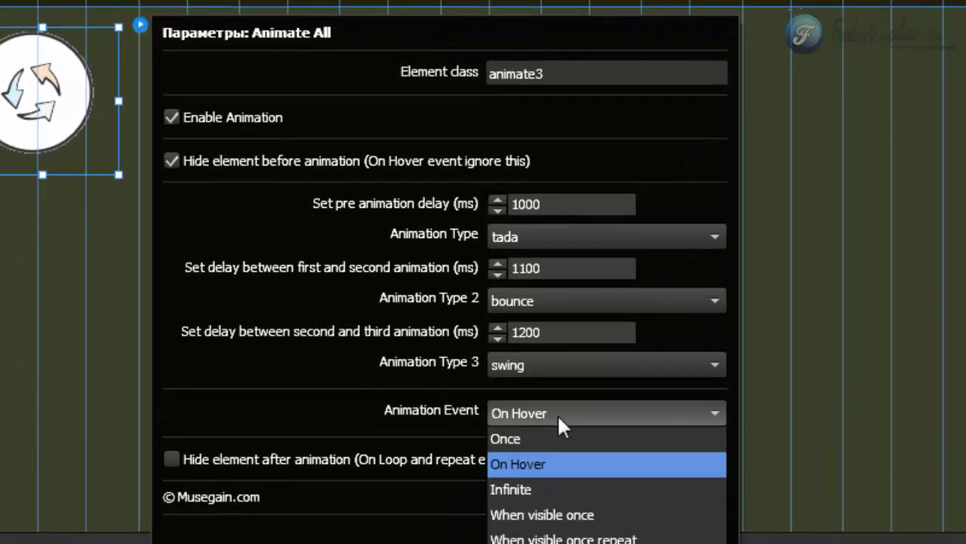
{"action": "left_click", "coordinate": [532, 492]}
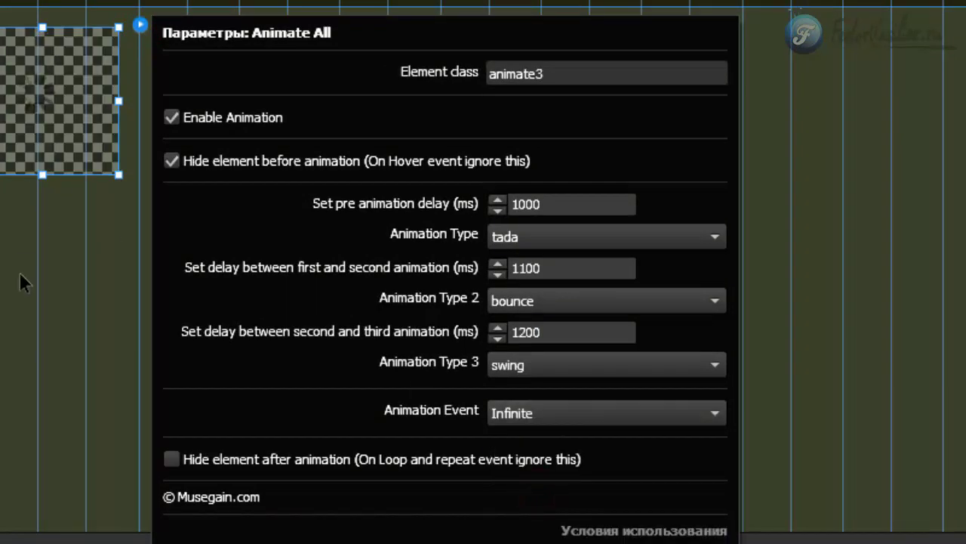
Change the Animate All widget's Animation Event to When visible once and close its parameters
{"action": "left_click", "coordinate": [567, 249]}
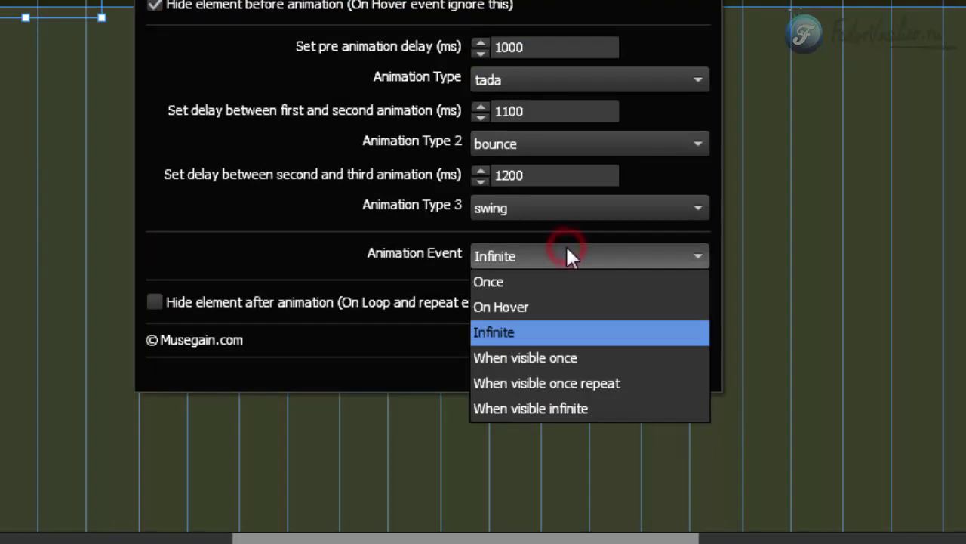
{"action": "left_click", "coordinate": [525, 359]}
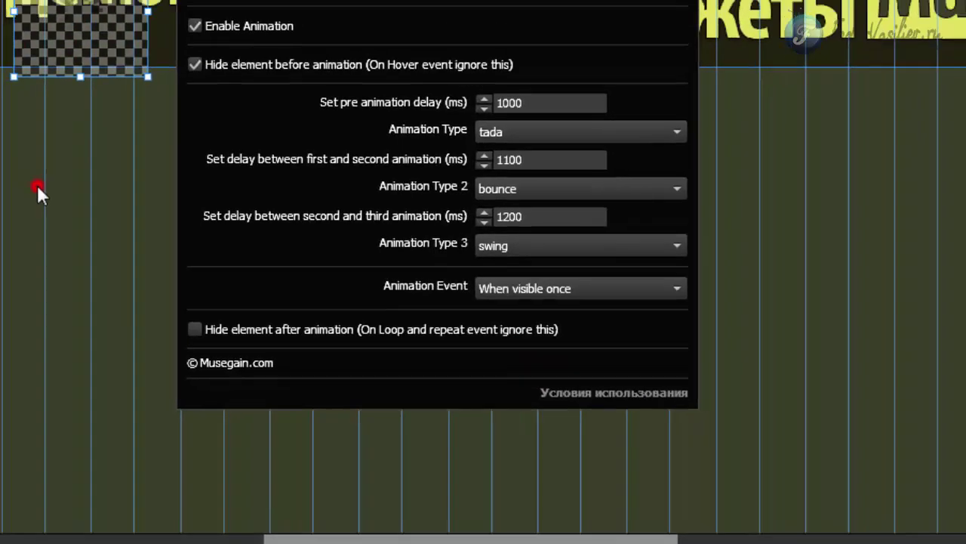
{"action": "left_click", "coordinate": [39, 190]}
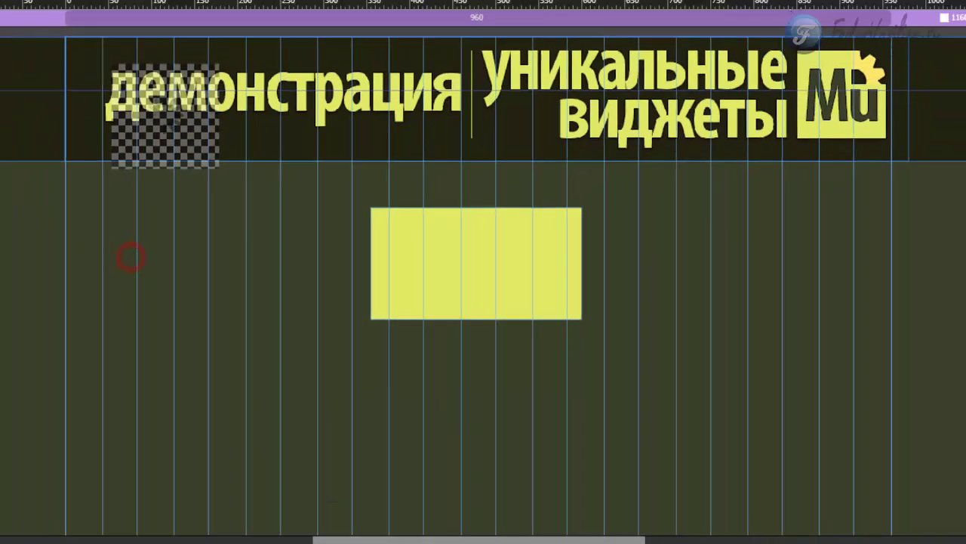
Preview the site in the browser, reload demo64, and scroll the yellow rectangle out of view and back to test its visibility-triggered animation
{"action": "key", "text": "ctrl+alt+e"}
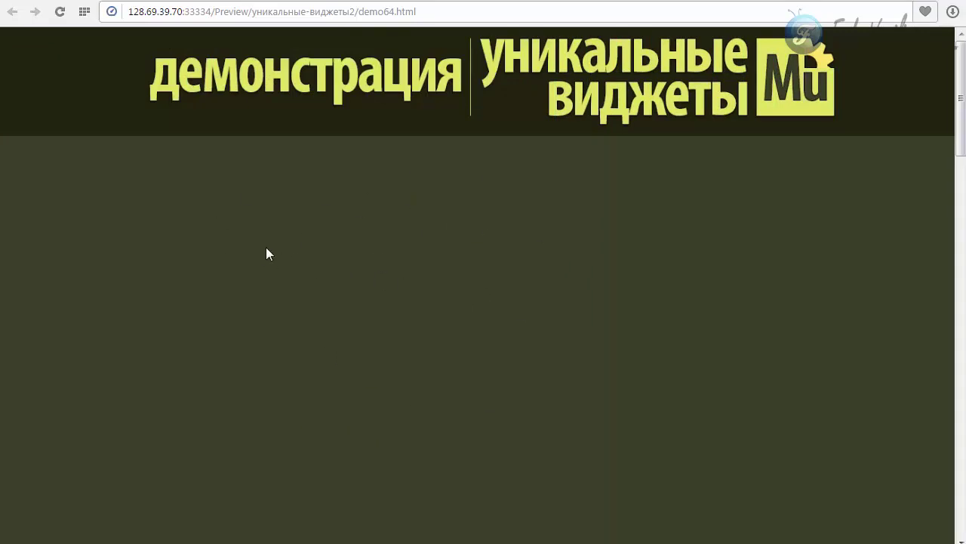
{"action": "mouse_move", "coordinate": [958, 122]}
{"action": "left_mouse_down"}
{"action": "mouse_move", "coordinate": [955, 406]}
{"action": "mouse_move", "coordinate": [955, 111]}
{"action": "left_mouse_up"}
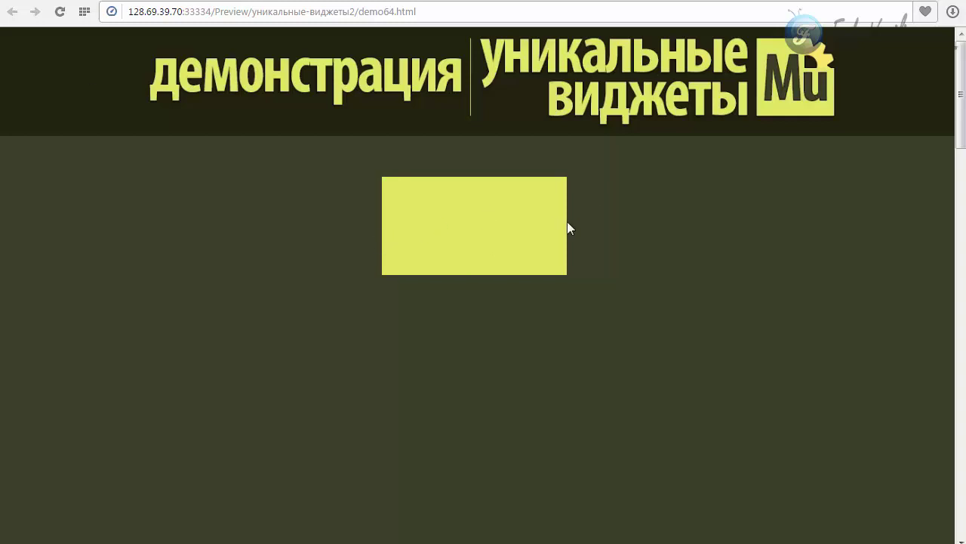
{"action": "left_click", "coordinate": [60, 13]}
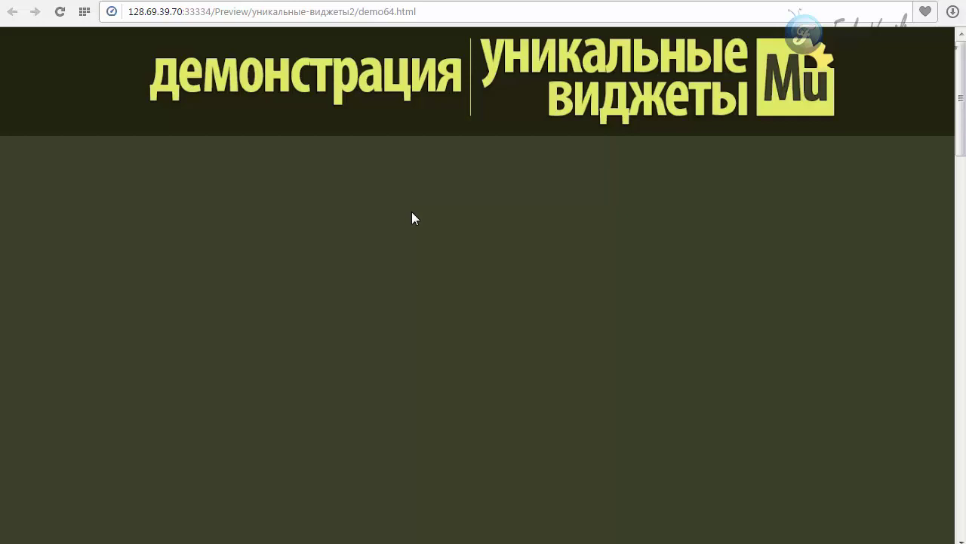
{"action": "mouse_move", "coordinate": [960, 87]}
{"action": "left_mouse_down"}
{"action": "mouse_move", "coordinate": [945, 204]}
{"action": "mouse_move", "coordinate": [944, 356]}
{"action": "mouse_move", "coordinate": [947, 83]}
{"action": "left_mouse_up"}
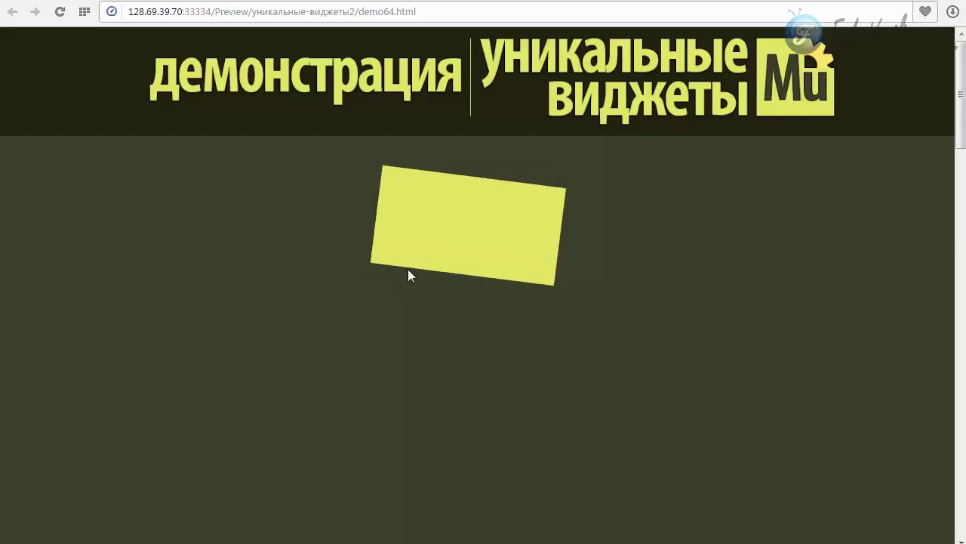
{"action": "left_click_drag", "start_coordinate": [958, 120], "coordinate": [952, 65]}
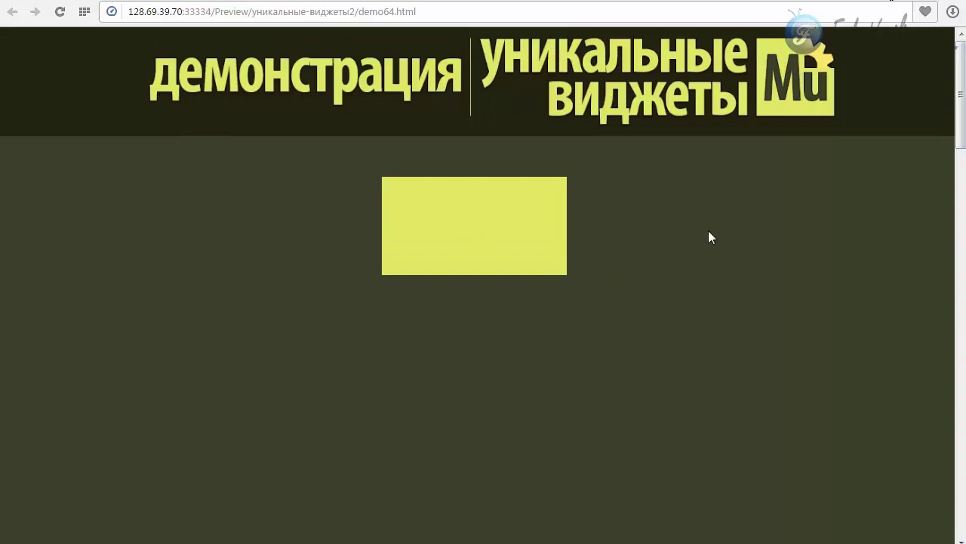
In Adobe Muse, set the Animate All widget's Animation Event to When visible once repeat and close its parameters
{"action": "key", "text": "alt+Tab"}
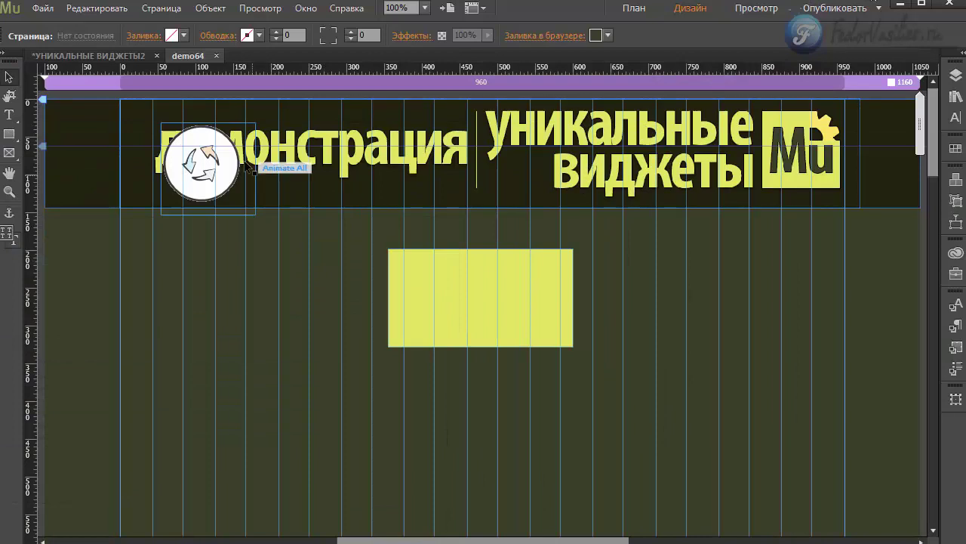
{"action": "left_click", "coordinate": [248, 166]}
{"action": "left_click", "coordinate": [264, 122]}
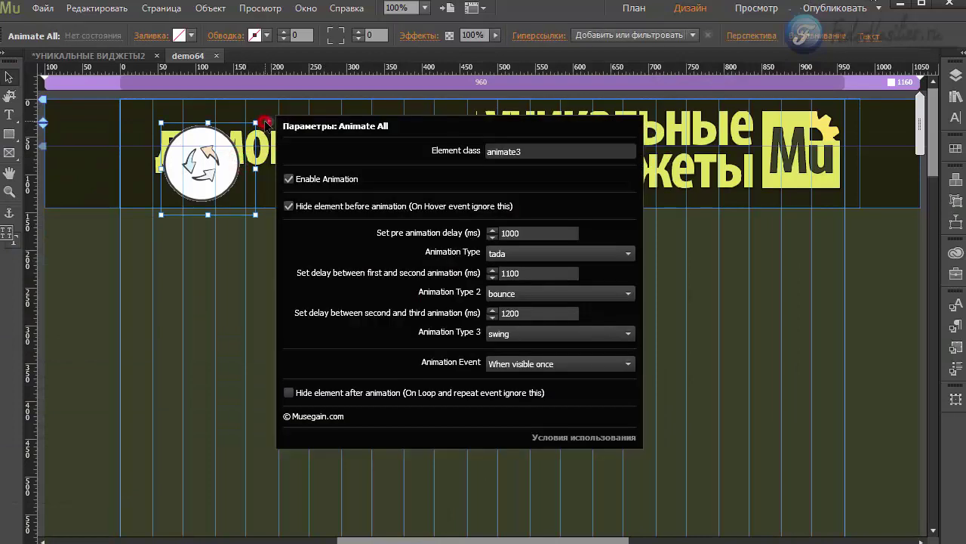
{"action": "left_click", "coordinate": [524, 365]}
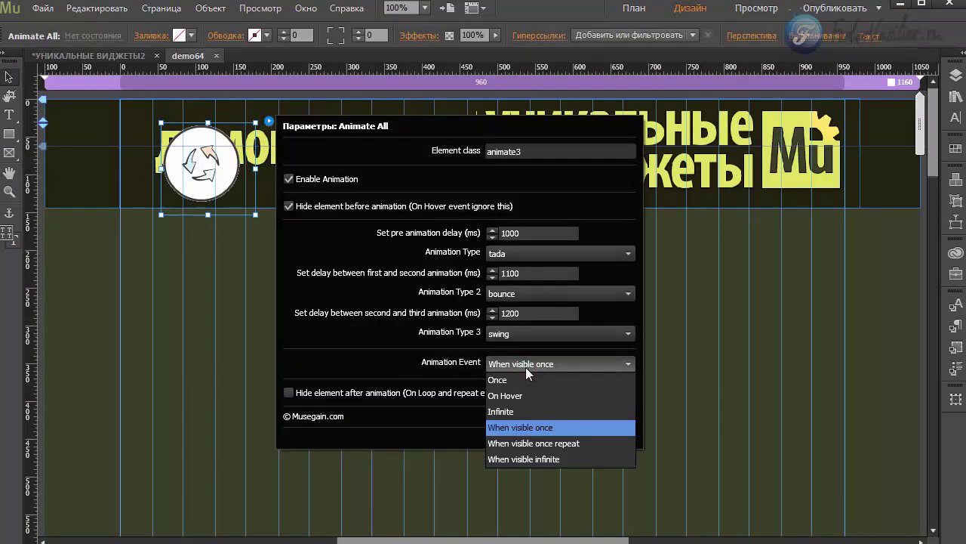
{"action": "left_click", "coordinate": [578, 444]}
{"action": "left_click", "coordinate": [190, 280]}
Preview the site in the browser and scroll demo64 down and back up to test the rectangle's When visible once repeat animation
{"action": "left_click", "coordinate": [43, 7]}
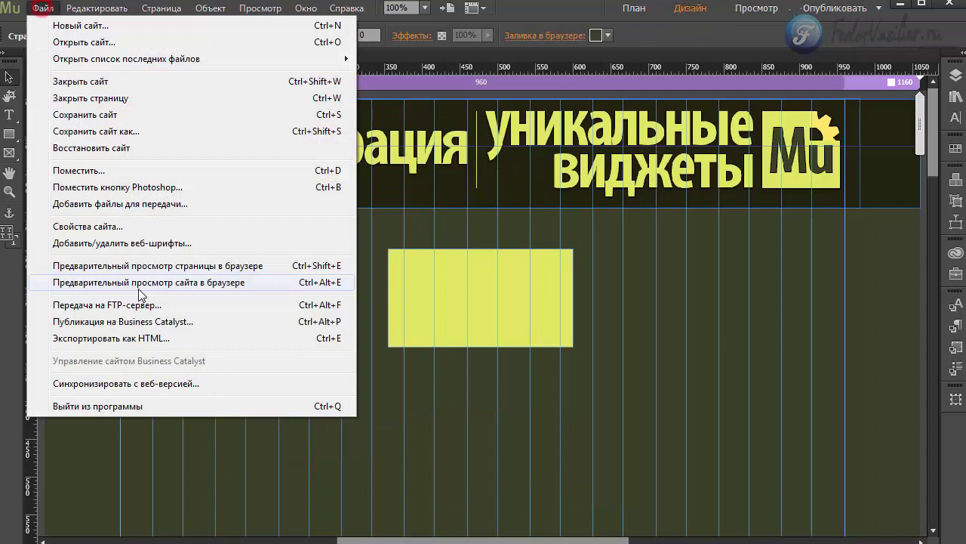
{"action": "left_click", "coordinate": [139, 286]}
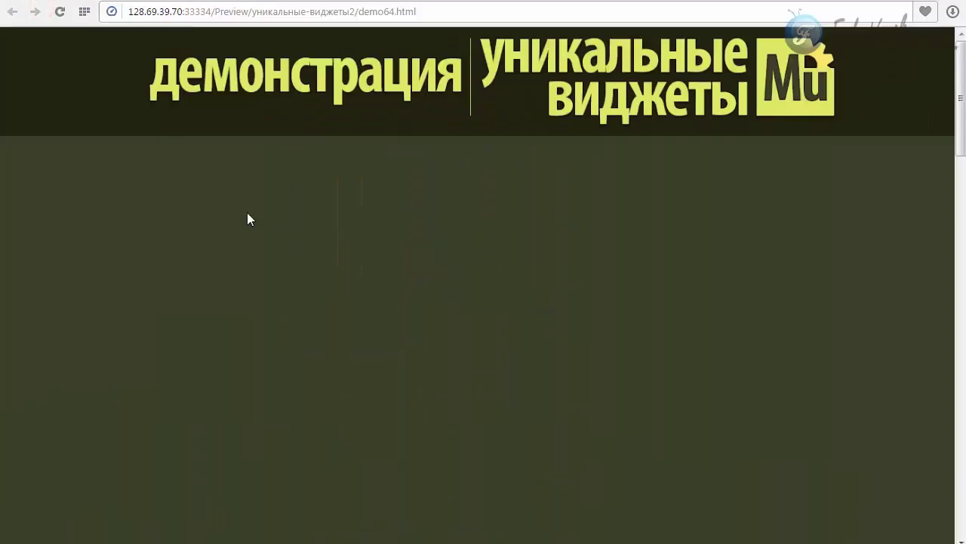
{"action": "scroll", "coordinate": [248, 213], "scroll_direction": "down", "scroll_amount": 1}
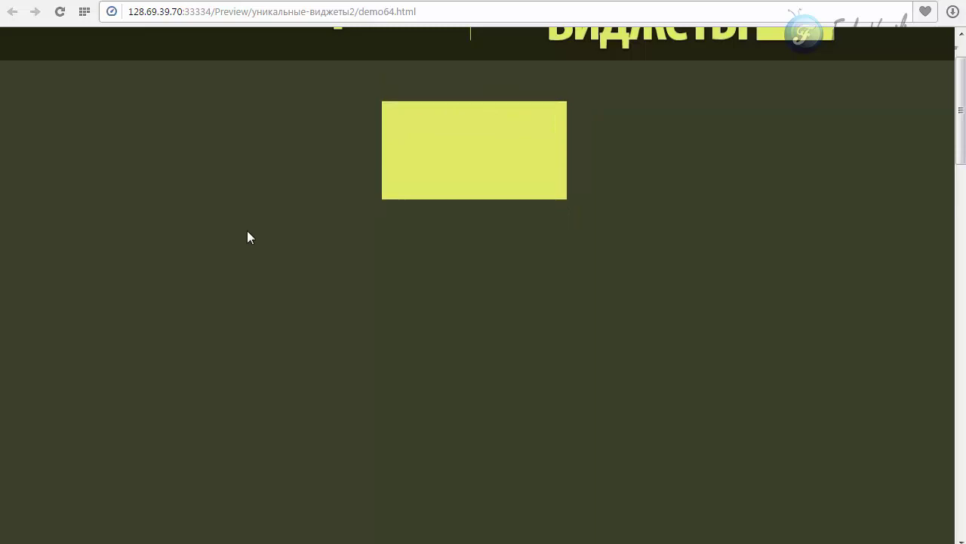
{"action": "scroll", "coordinate": [247, 231], "scroll_direction": "down", "scroll_amount": 1}
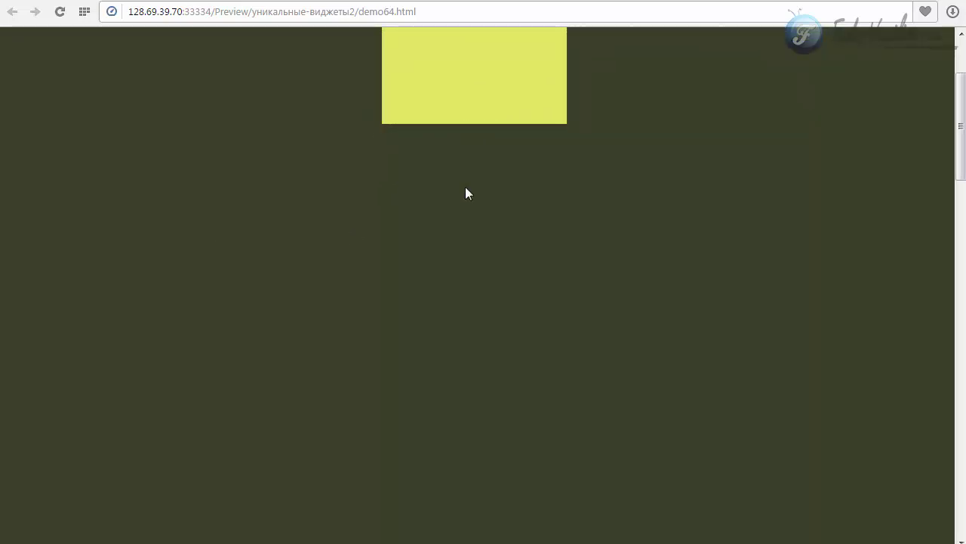
{"action": "scroll", "coordinate": [273, 250], "scroll_direction": "up", "scroll_amount": 1}
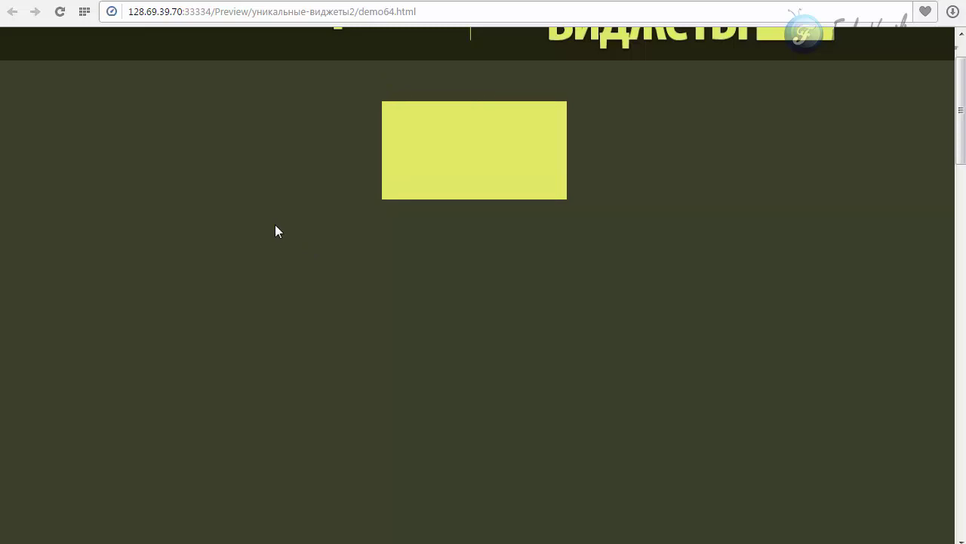
{"action": "scroll", "coordinate": [274, 231], "scroll_direction": "up", "scroll_amount": 1}
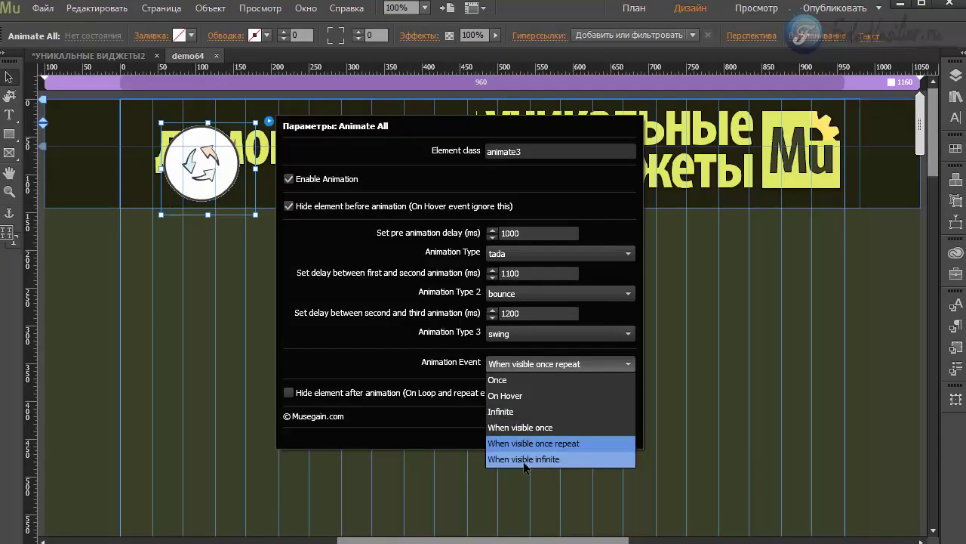
In Adobe Muse, set the Animate All widget's Animation Event to When visible infinite and preview the demo64 page in the browser
{"action": "left_click", "coordinate": [523, 462]}
{"action": "left_click", "coordinate": [196, 304]}
{"action": "left_click", "coordinate": [43, 9]}
{"action": "left_click", "coordinate": [123, 266]}
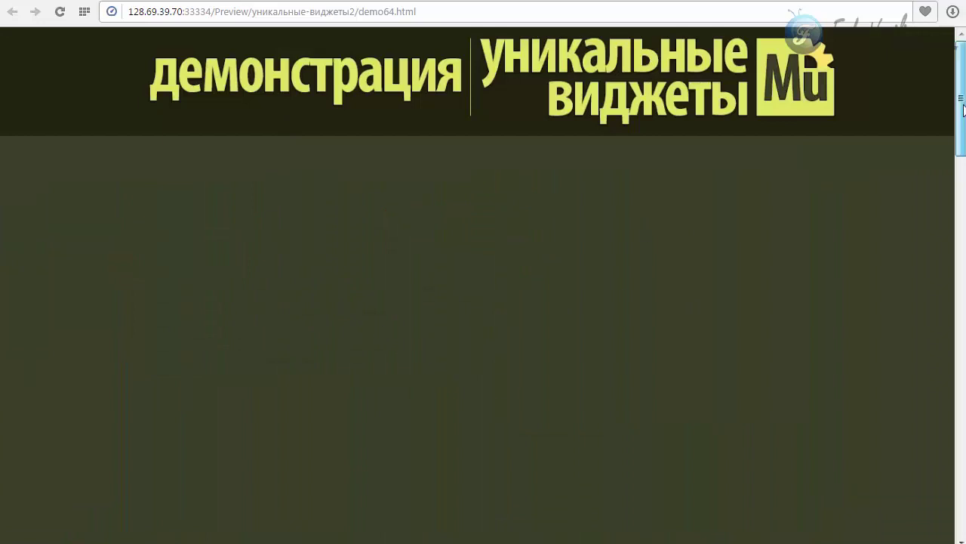
Scroll the yellow rectangle in and out of view and reload demo64 to test its When visible infinite animation
{"action": "left_click_drag", "start_coordinate": [960, 117], "coordinate": [959, 129]}
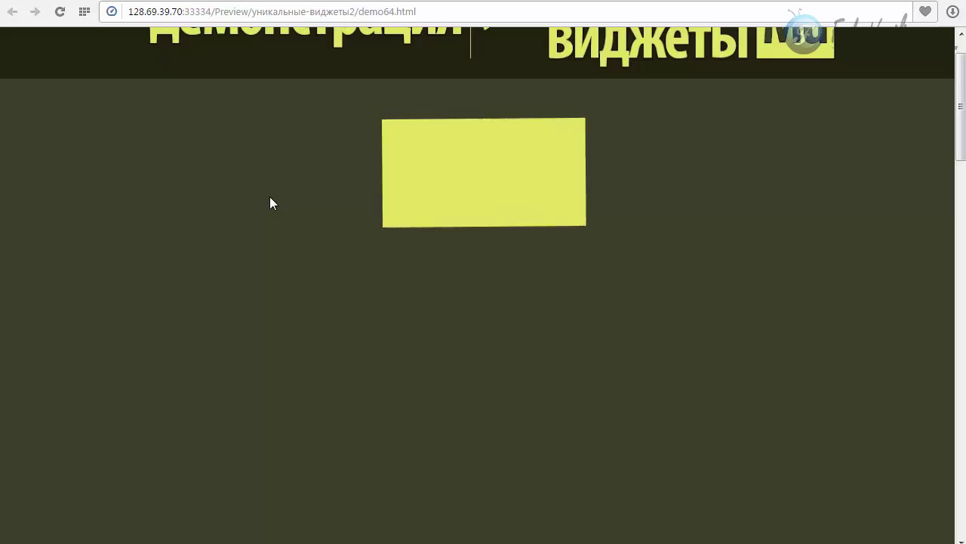
{"action": "scroll", "coordinate": [269, 201], "scroll_direction": "up", "scroll_amount": 1}
{"action": "left_click", "coordinate": [58, 12]}
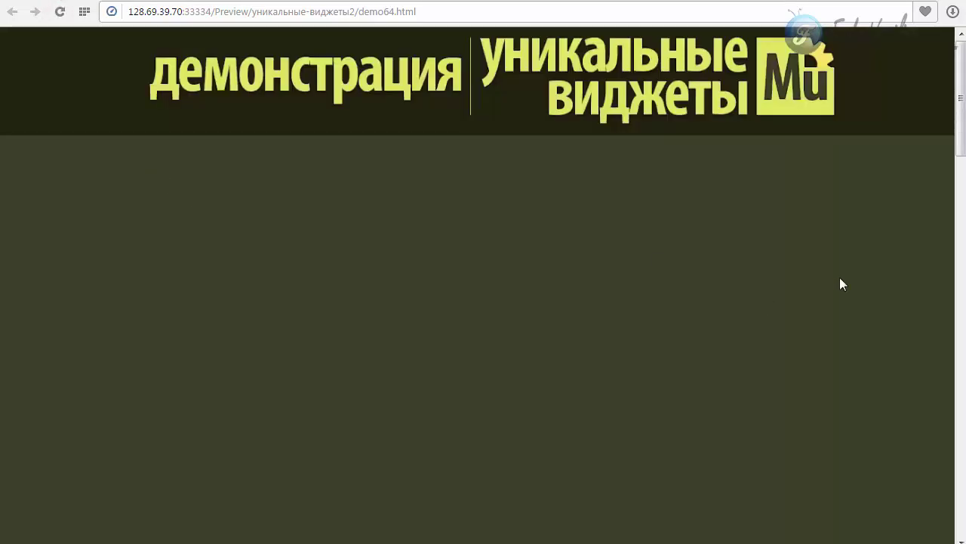
{"action": "scroll", "coordinate": [244, 225], "scroll_direction": "down", "scroll_amount": 1}
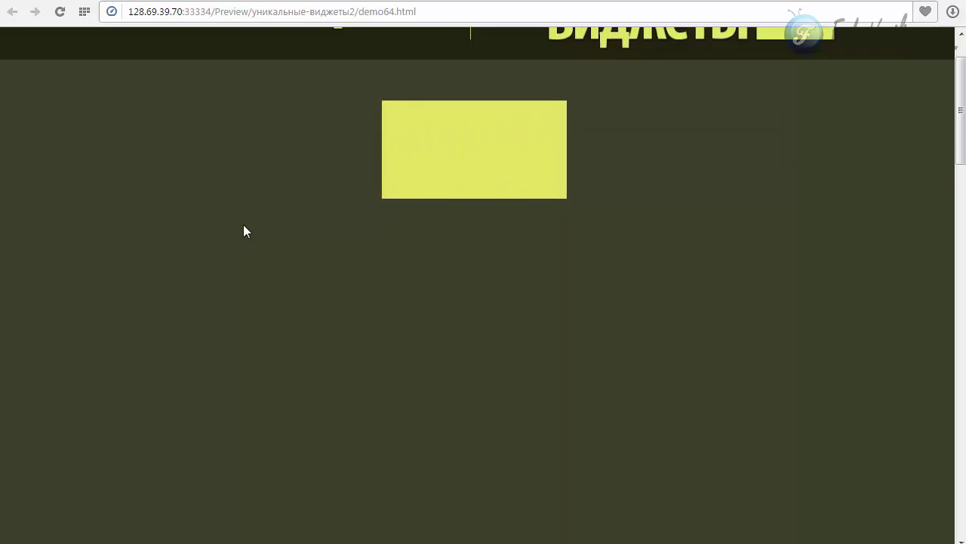
{"action": "scroll", "coordinate": [673, 392], "scroll_direction": "up", "scroll_amount": 1}
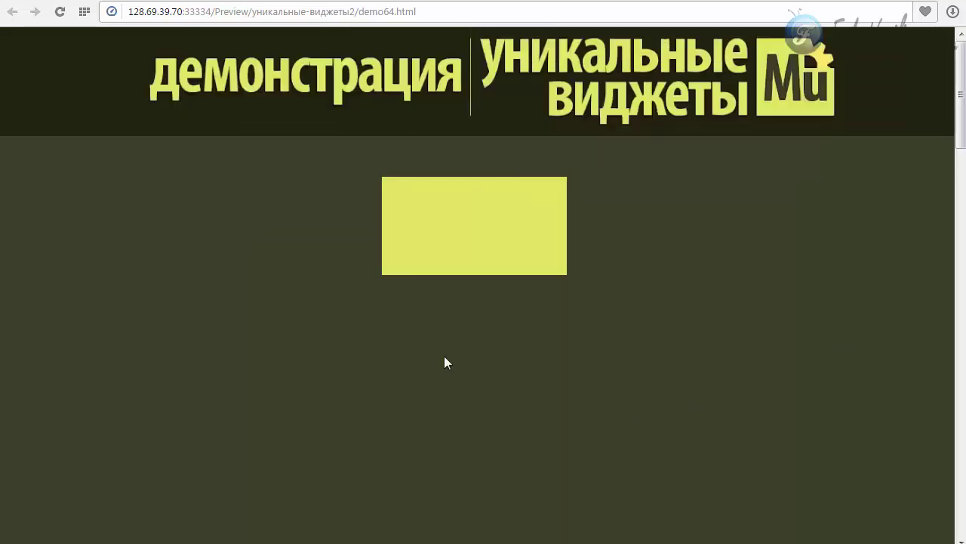
{"action": "left_click", "coordinate": [60, 11]}
{"action": "left_click", "coordinate": [60, 11]}
Return to Adobe Muse, reopen the Animate All widget's parameters, and examine the choices for Animation Type 3 and Animation Type
{"action": "left_click", "coordinate": [859, 2]}
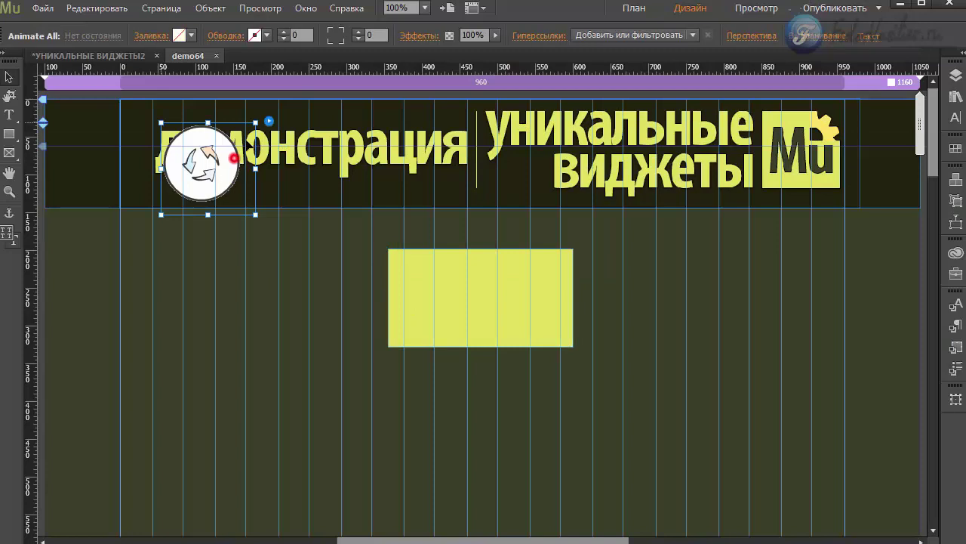
{"action": "left_click", "coordinate": [270, 121]}
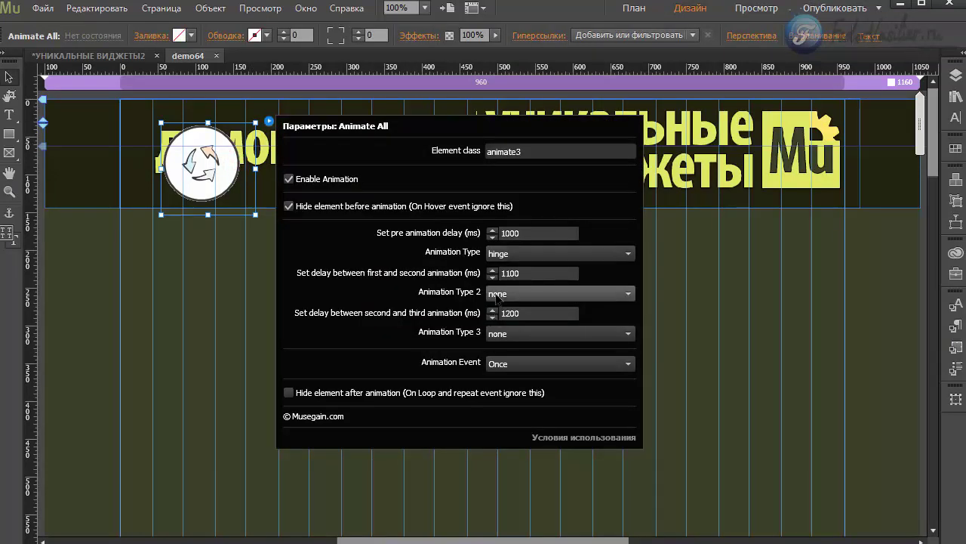
{"action": "left_click", "coordinate": [508, 340]}
{"action": "left_click", "coordinate": [504, 338]}
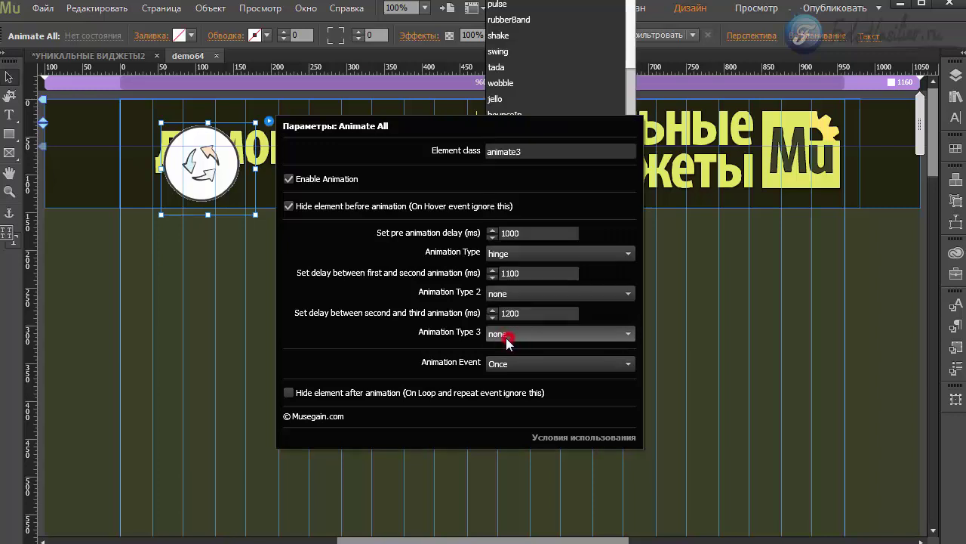
{"action": "left_click", "coordinate": [500, 339]}
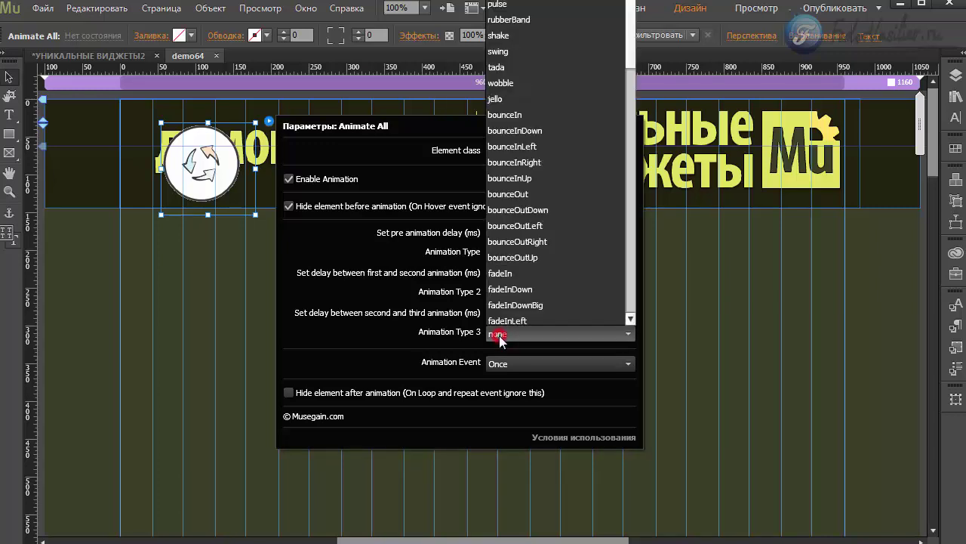
{"action": "left_click", "coordinate": [632, 57]}
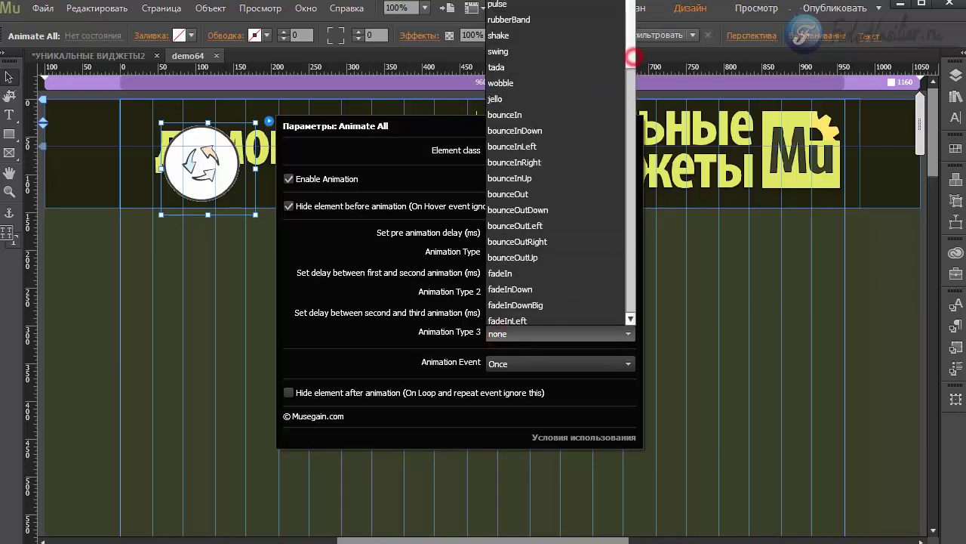
{"action": "left_click", "coordinate": [504, 339]}
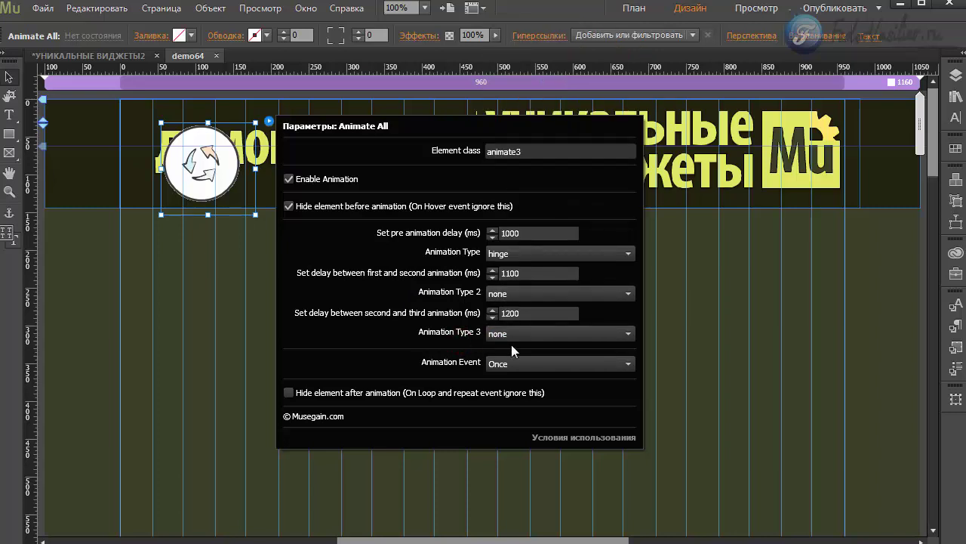
{"action": "left_click", "coordinate": [492, 254]}
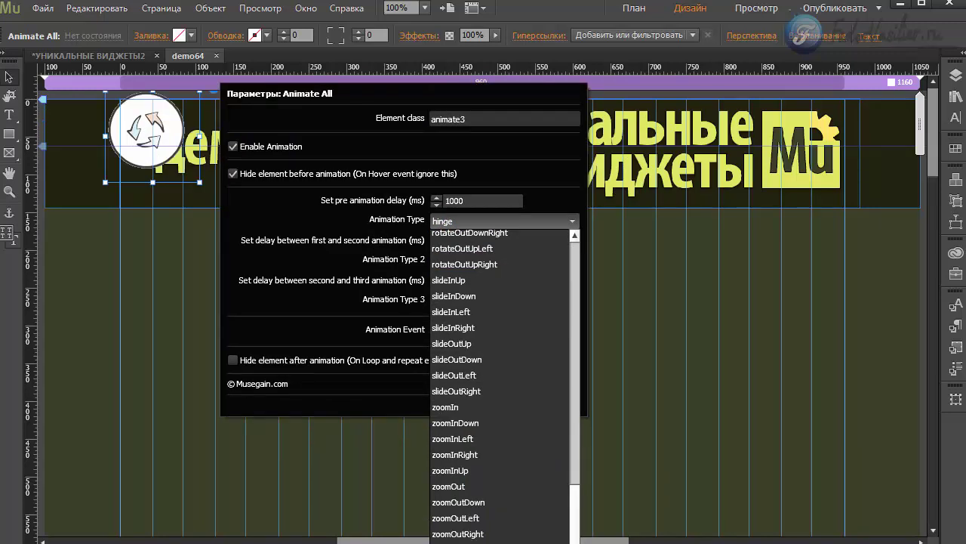
{"action": "left_click", "coordinate": [381, 221]}
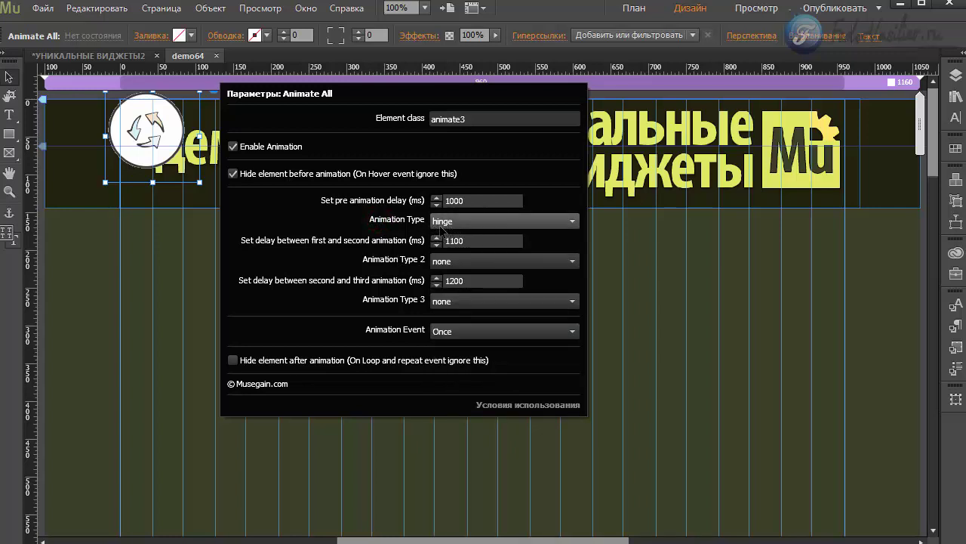
Place the Animate All widget just below the page header and enable Hide element after animation in its parameters
{"action": "left_click", "coordinate": [205, 261]}
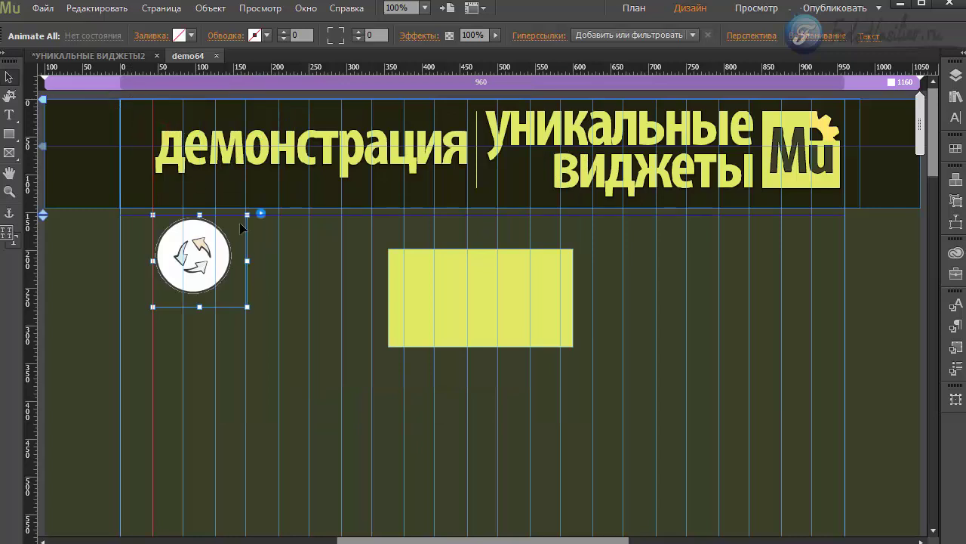
{"action": "left_click", "coordinate": [260, 215]}
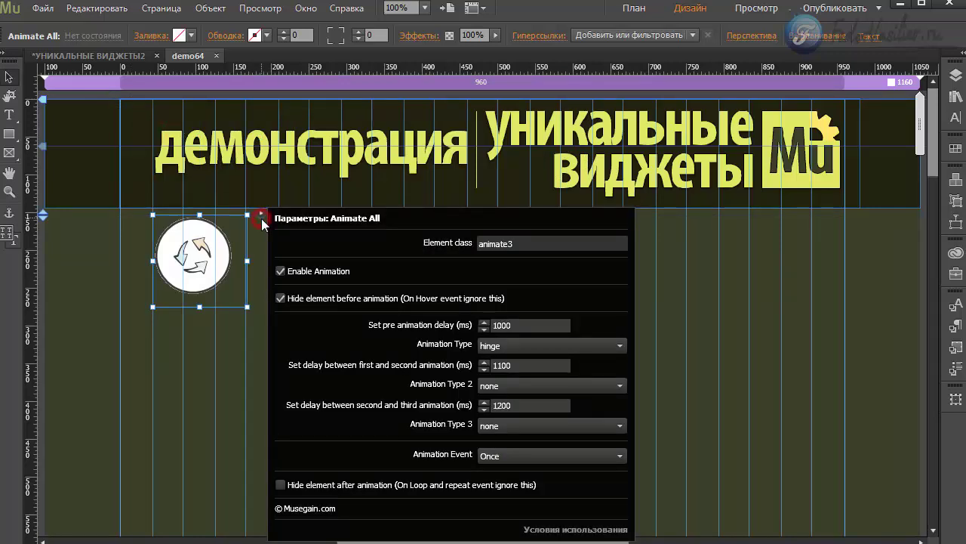
{"action": "left_click", "coordinate": [281, 484]}
{"action": "left_click", "coordinate": [210, 411]}
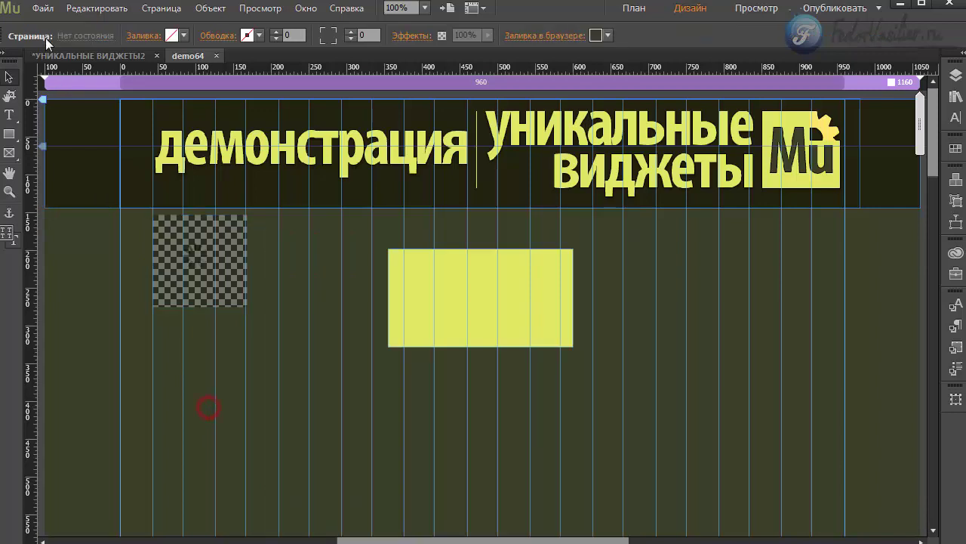
Preview the demo64 page in the browser to test the hinge animation, and reopen the widget's parameters in Adobe Muse
{"action": "left_click", "coordinate": [43, 8]}
{"action": "left_click", "coordinate": [148, 262]}
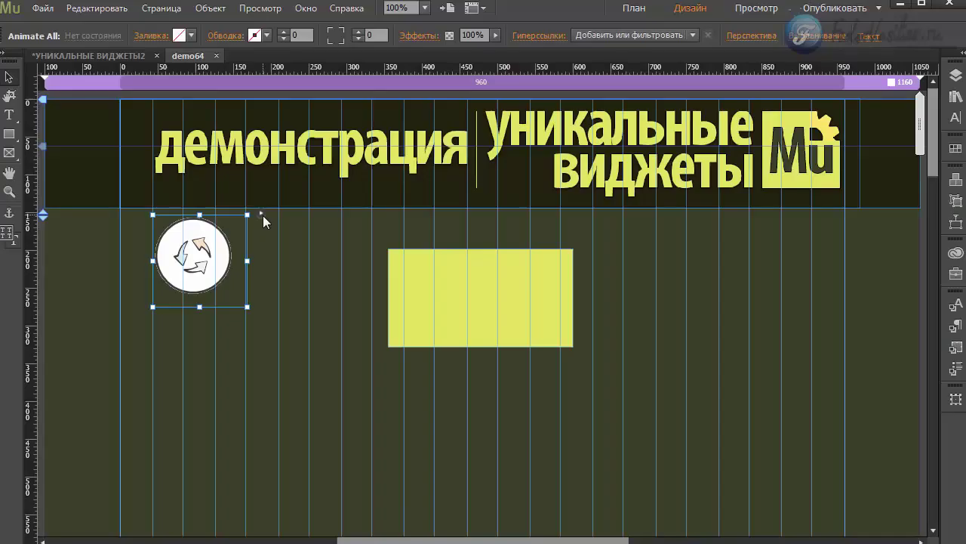
{"action": "left_click", "coordinate": [263, 215]}
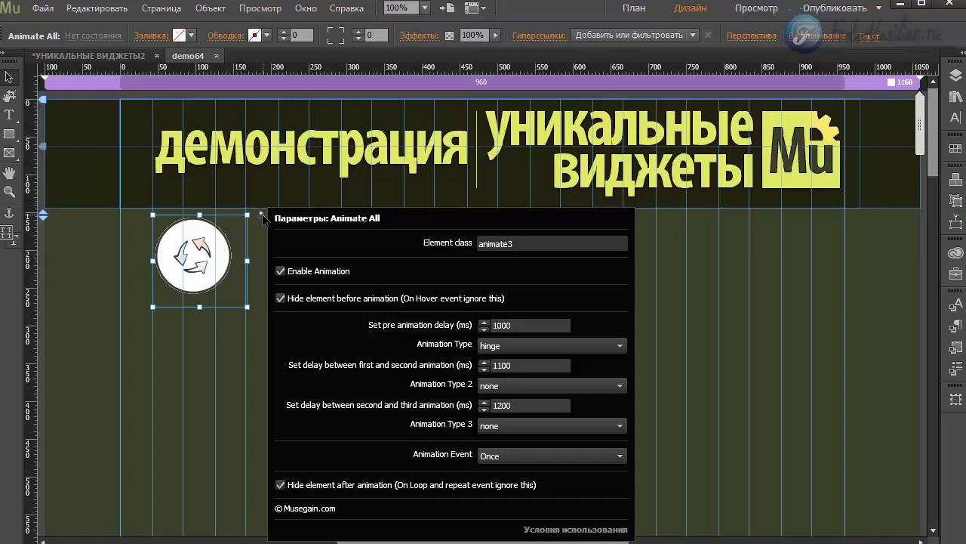